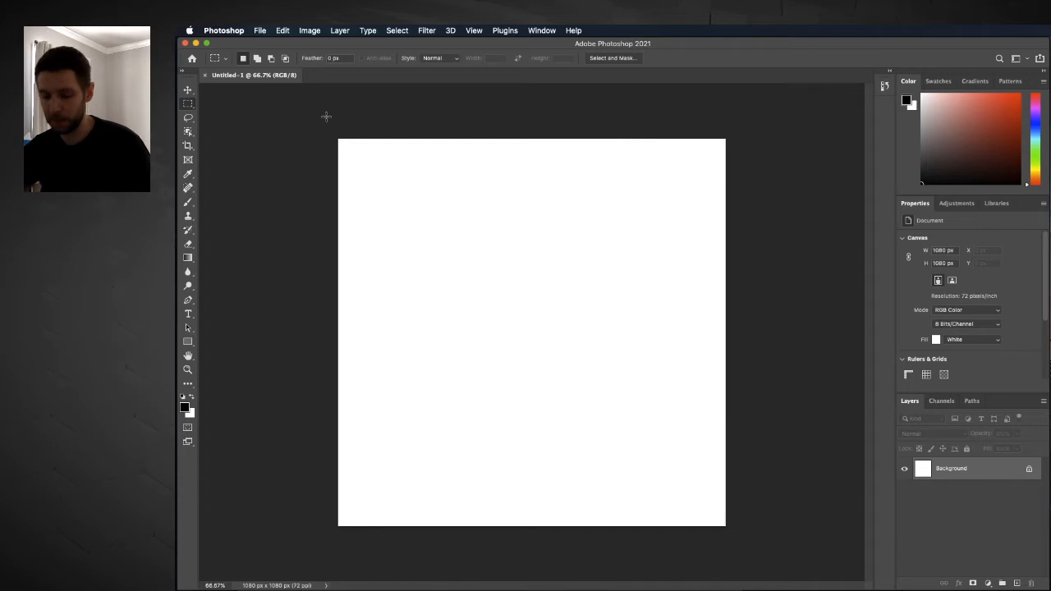
Step: Show the rulers and paste the copied artwork as a smart object without adding it to the current library
key(super+r)
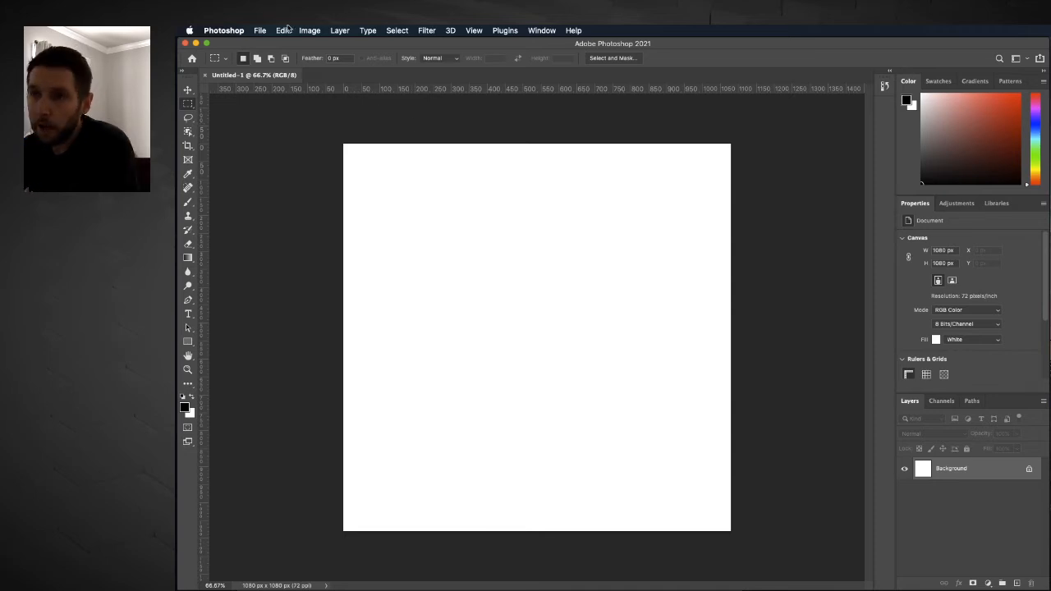
click(284, 31)
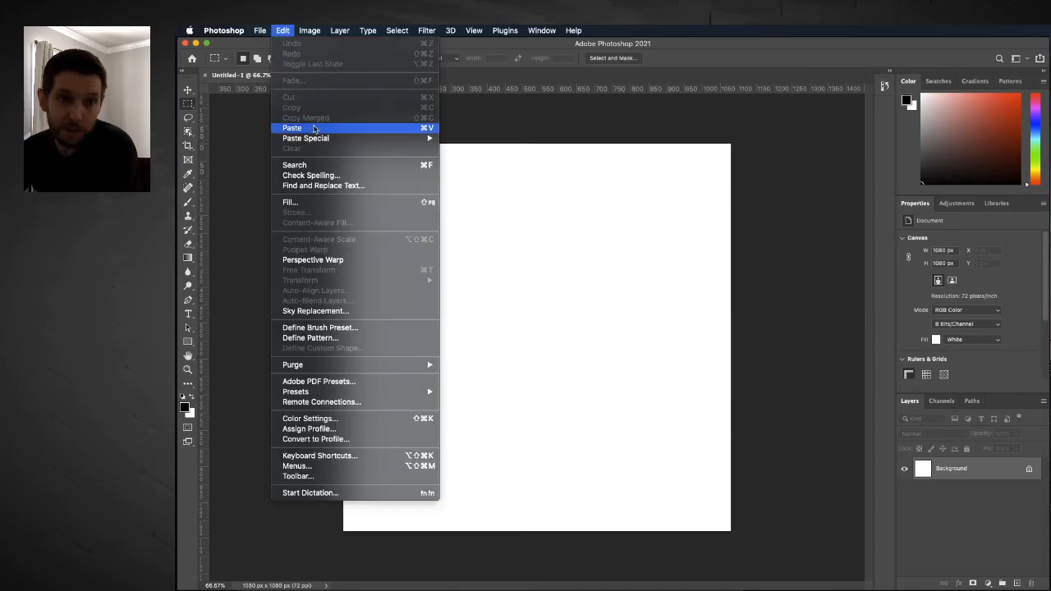
click(313, 128)
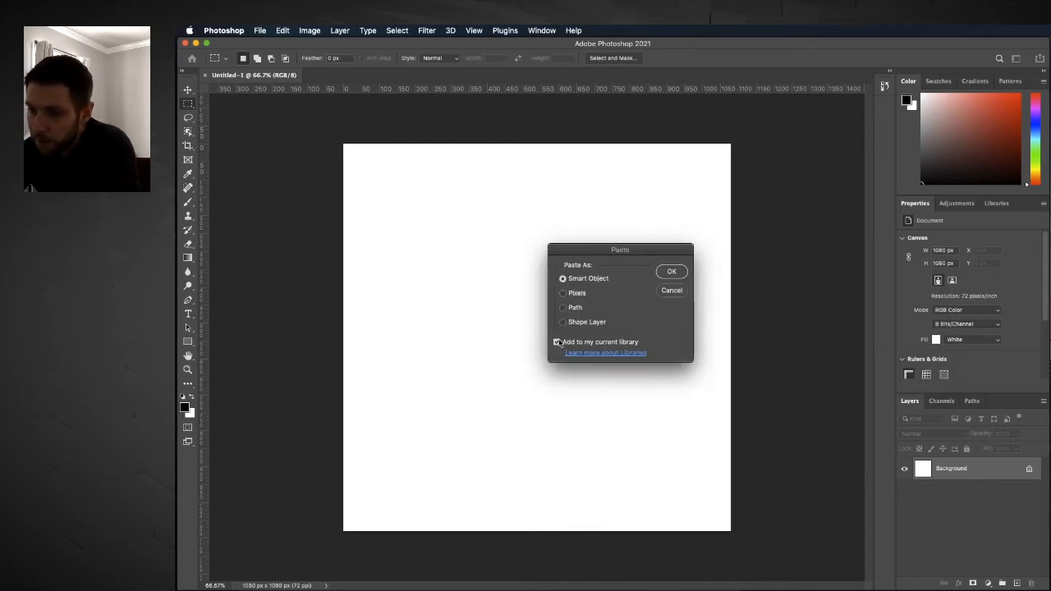
click(557, 343)
click(672, 271)
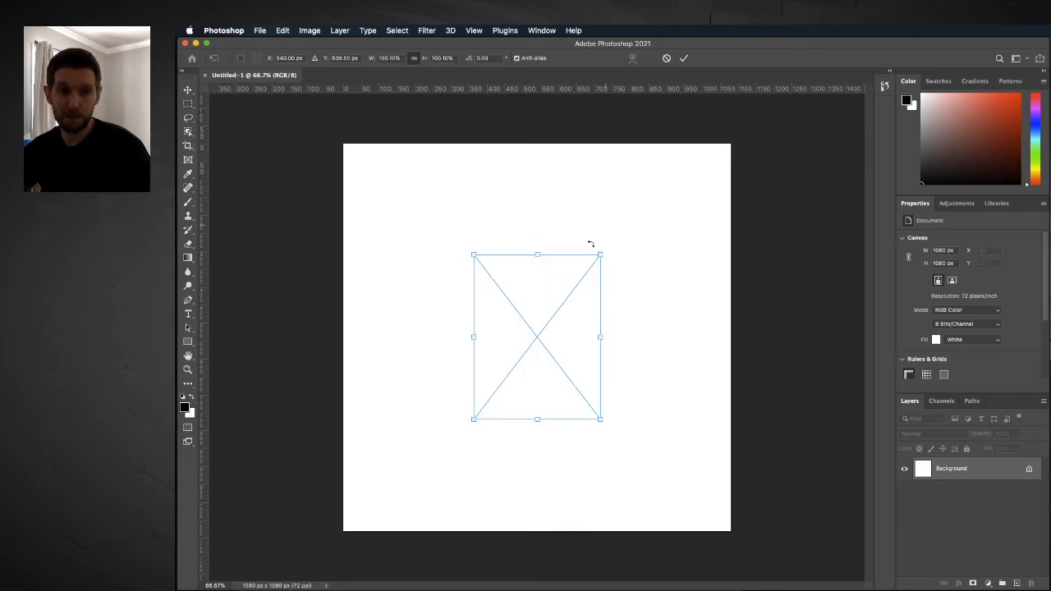
Step: Enlarge the pasted monkey line art to about 724 by 943 px and commit its placement
drag(600, 255, 667, 168)
click(684, 58)
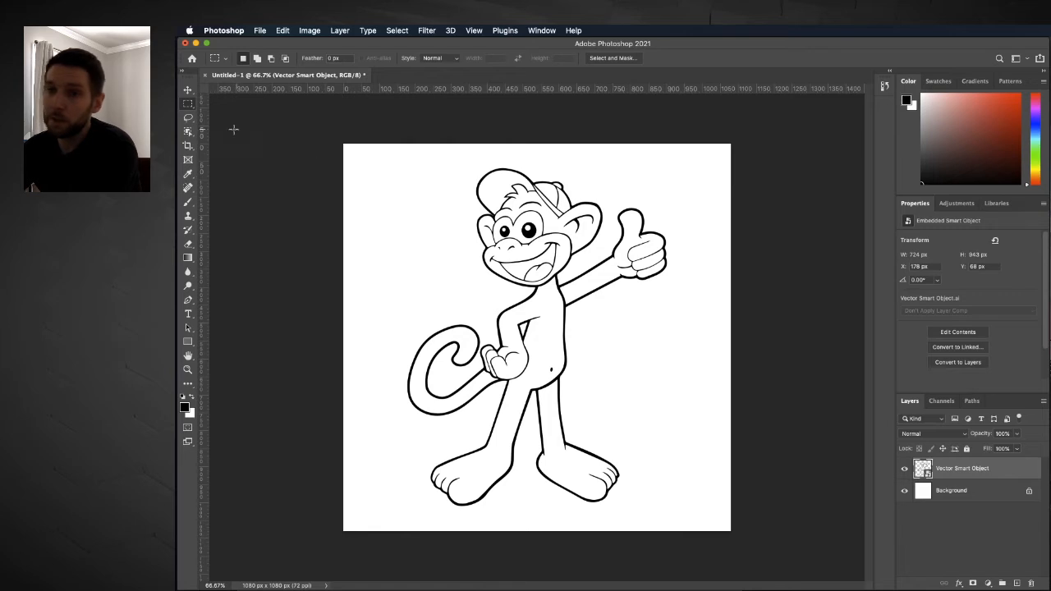
Step: Select the monkey's body, hip-hand fingers, tail, raised arm and its fingers with the Magic Wand on the line art layer
click(188, 132)
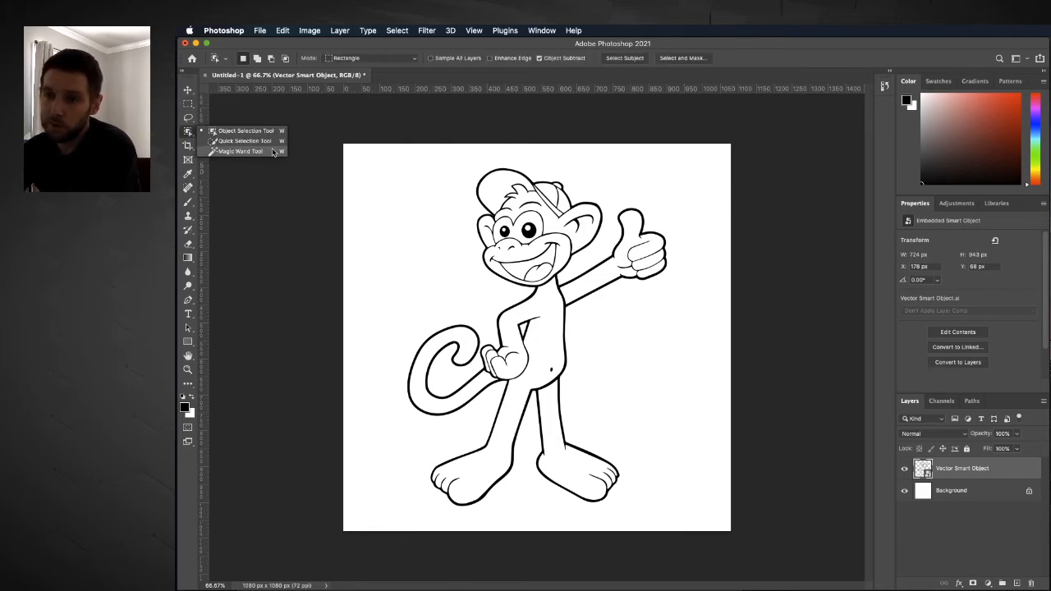
click(240, 151)
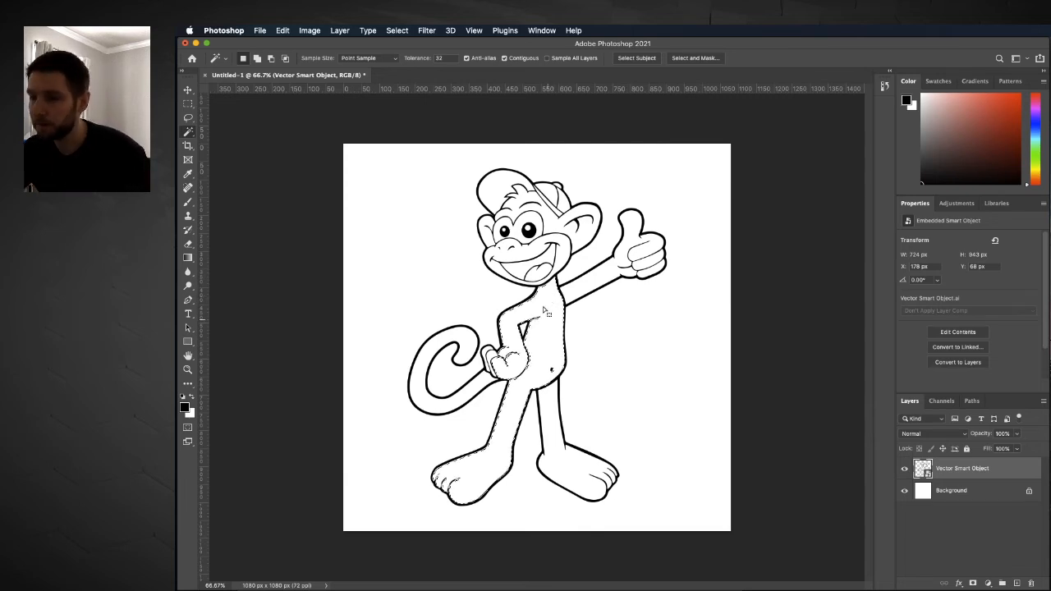
key(super+equal)
scroll(493, 357, up, 3)
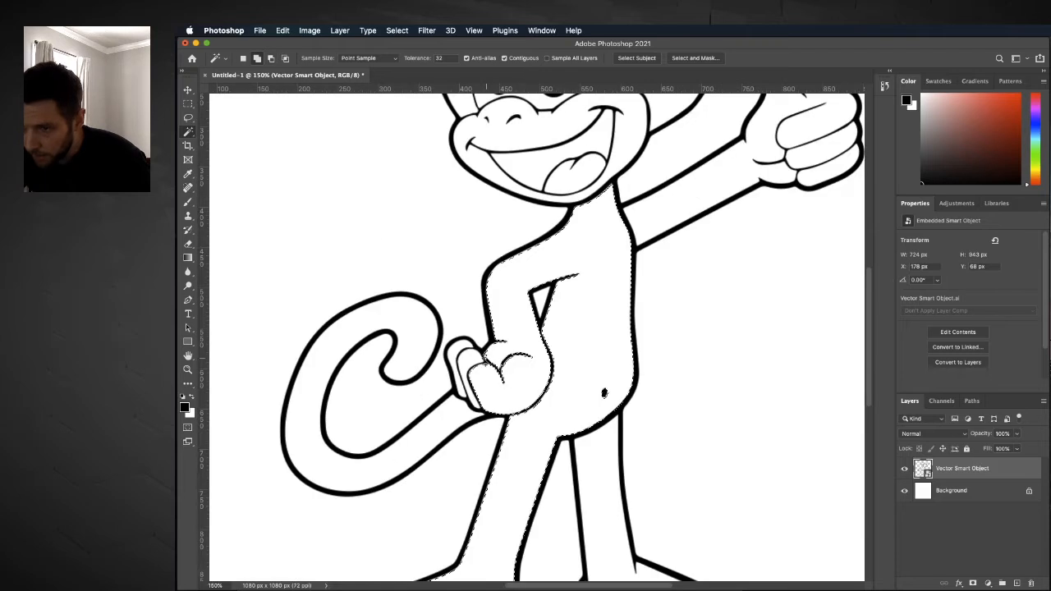
shift+click(473, 359)
shift+click(464, 344)
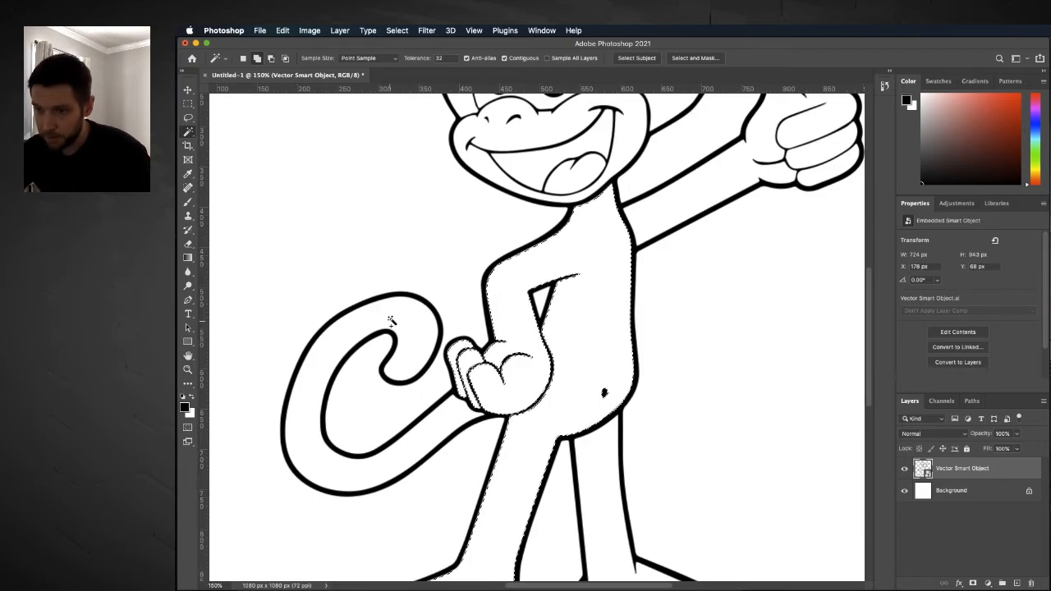
shift+click(410, 345)
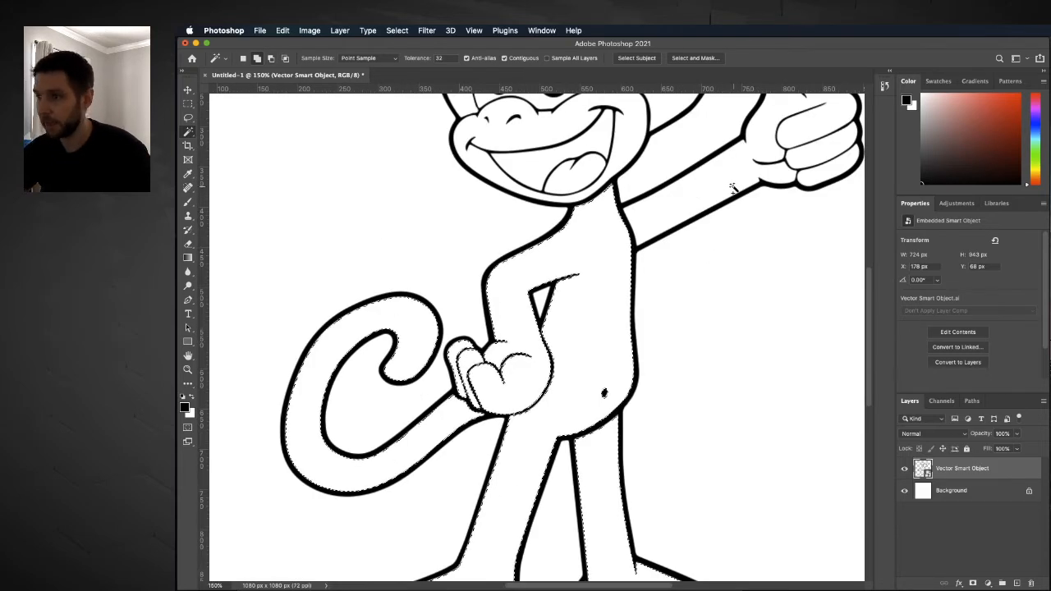
shift+click(821, 129)
shift+click(834, 154)
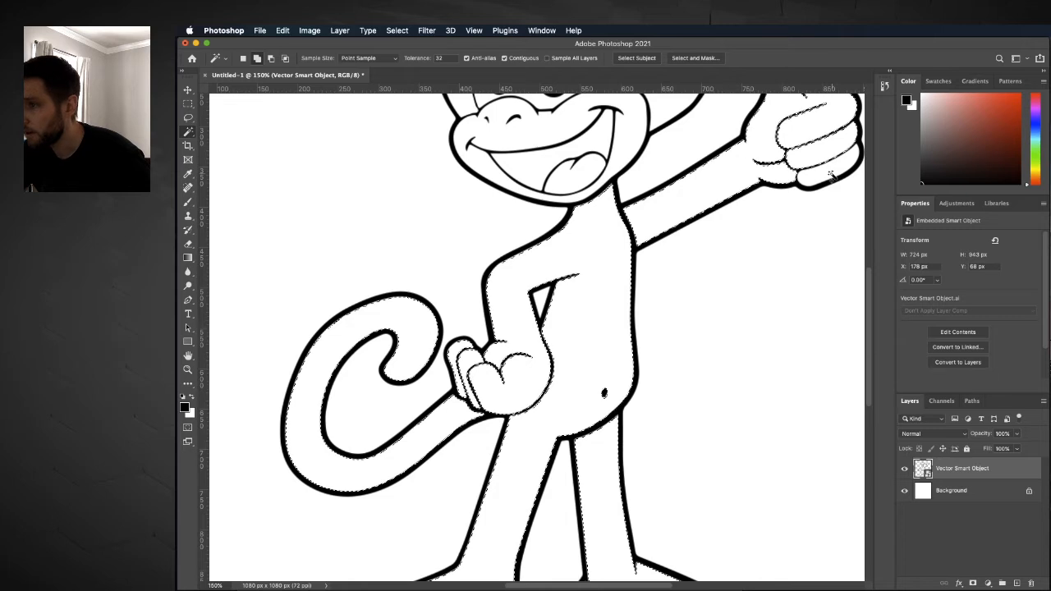
Step: Add the fur areas of the monkey's head and ears to the selection, leaving out the eyes, muzzle and cap
scroll(538, 367, down, 1)
key(super+d)
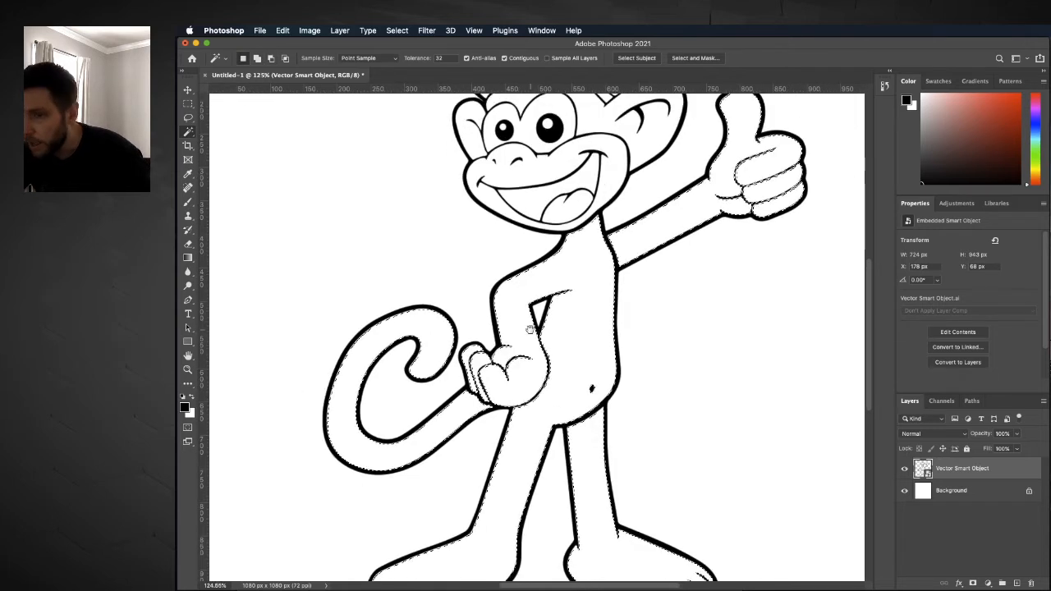
scroll(531, 481, up, 3)
shift+click(550, 325)
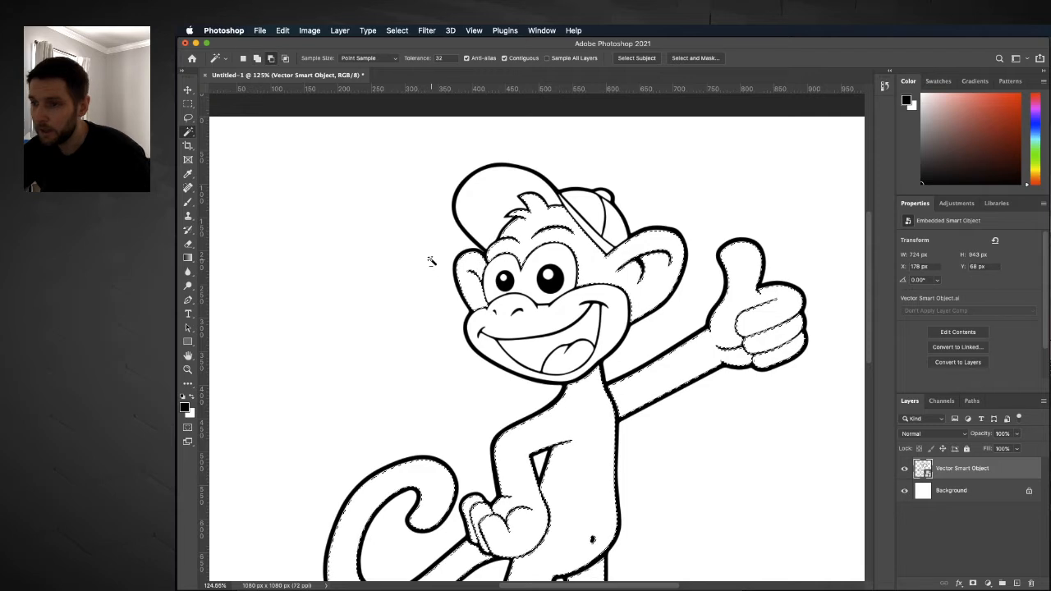
scroll(433, 264, down, 2)
scroll(433, 264, down, 1)
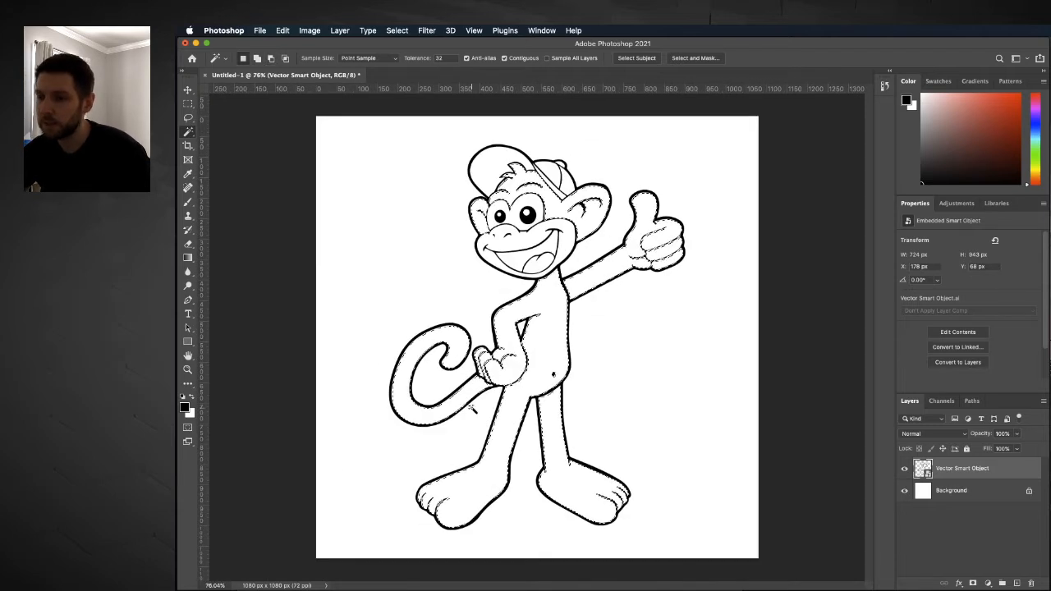
Step: On a new layer directly above the Background, paint the selected fur areas brown (#a15f00) with the Brush and deselect
click(980, 493)
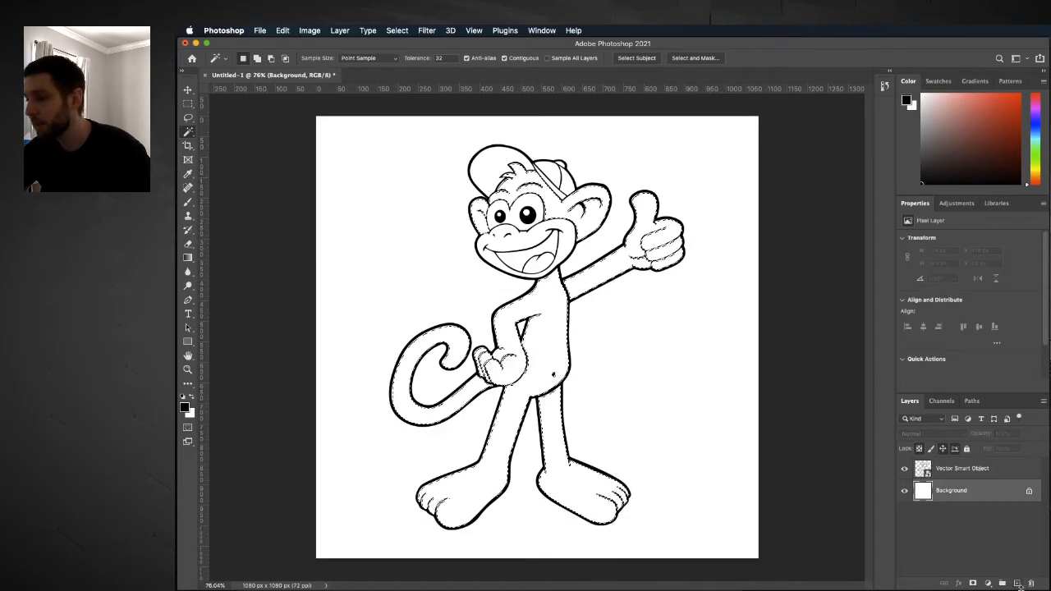
click(1018, 584)
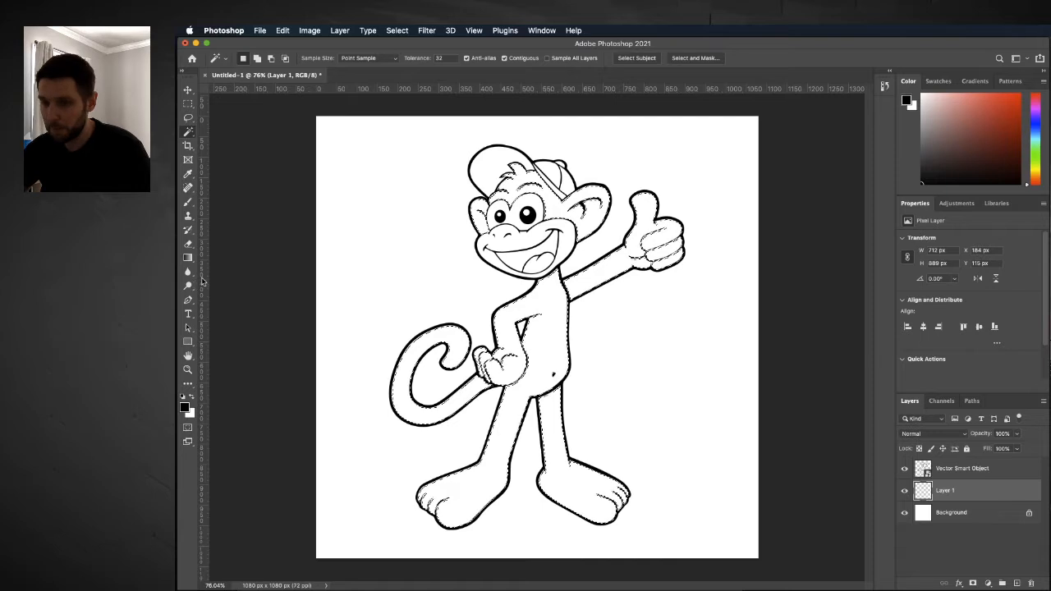
key(b)
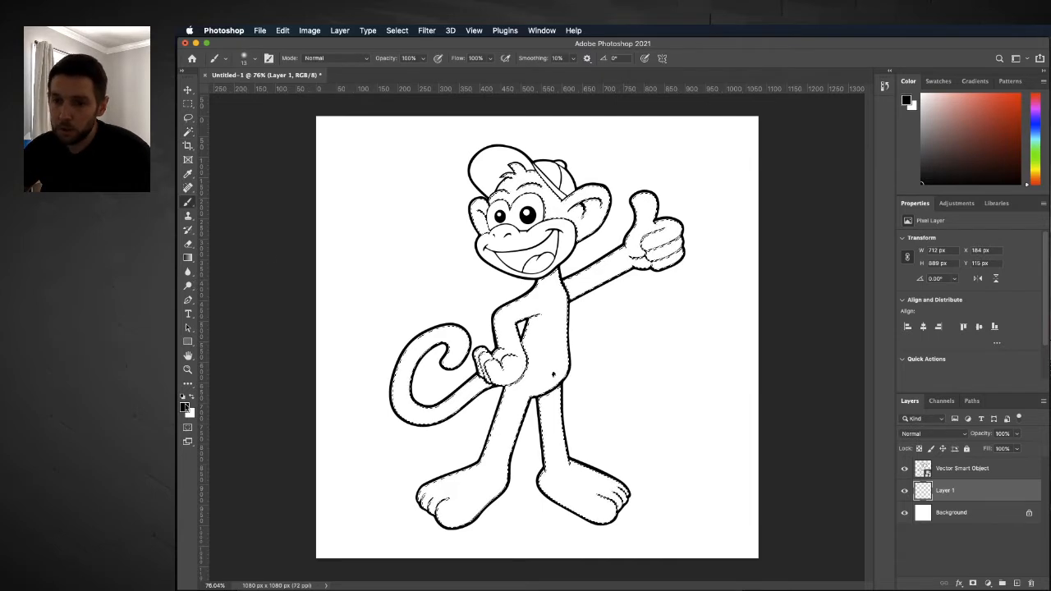
click(186, 407)
drag(878, 380, 879, 371)
click(843, 329)
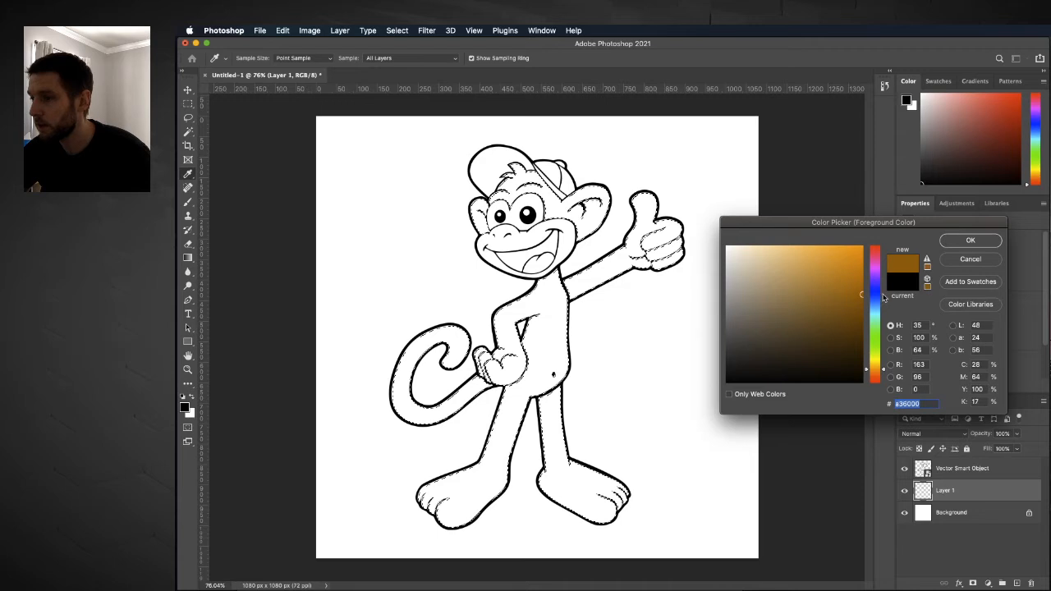
click(968, 240)
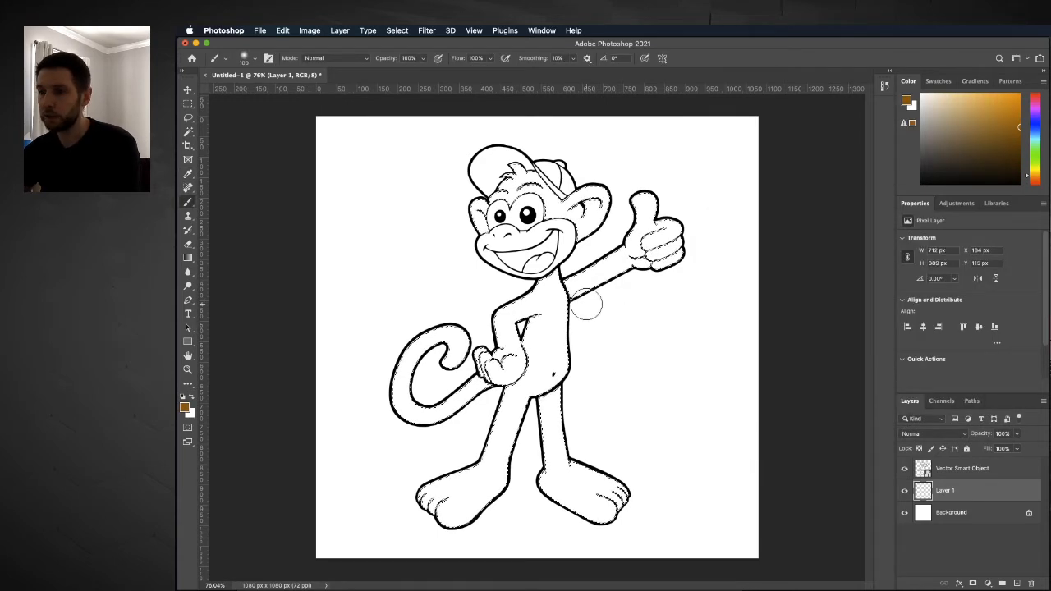
mouse_move(557, 270)
mouse_down()
mouse_move(482, 275)
mouse_move(398, 590)
mouse_move(464, 576)
mouse_move(601, 121)
mouse_move(567, 460)
mouse_move(607, 501)
mouse_up()
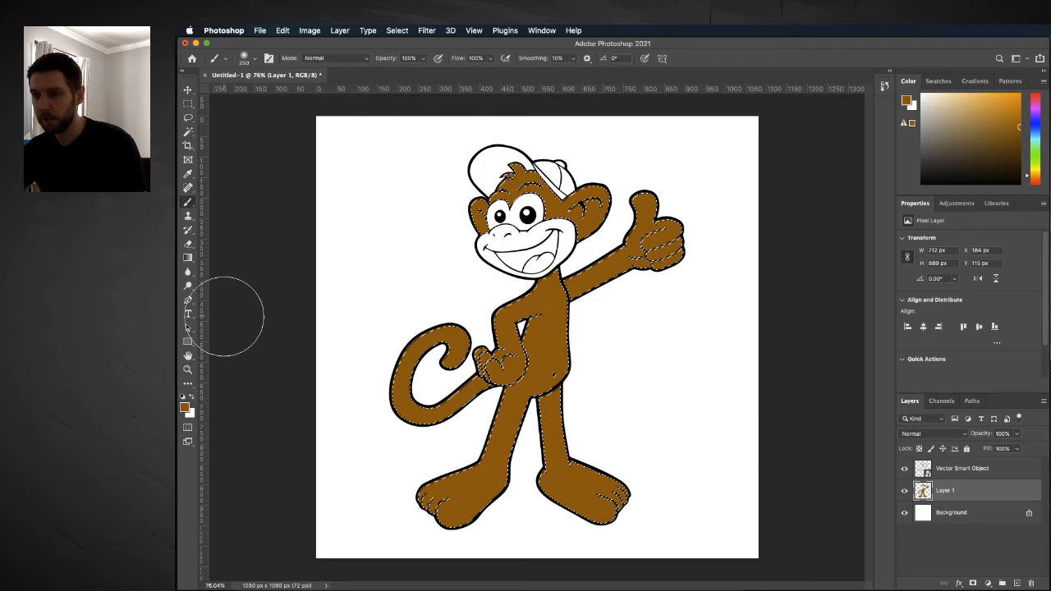
key(super+d)
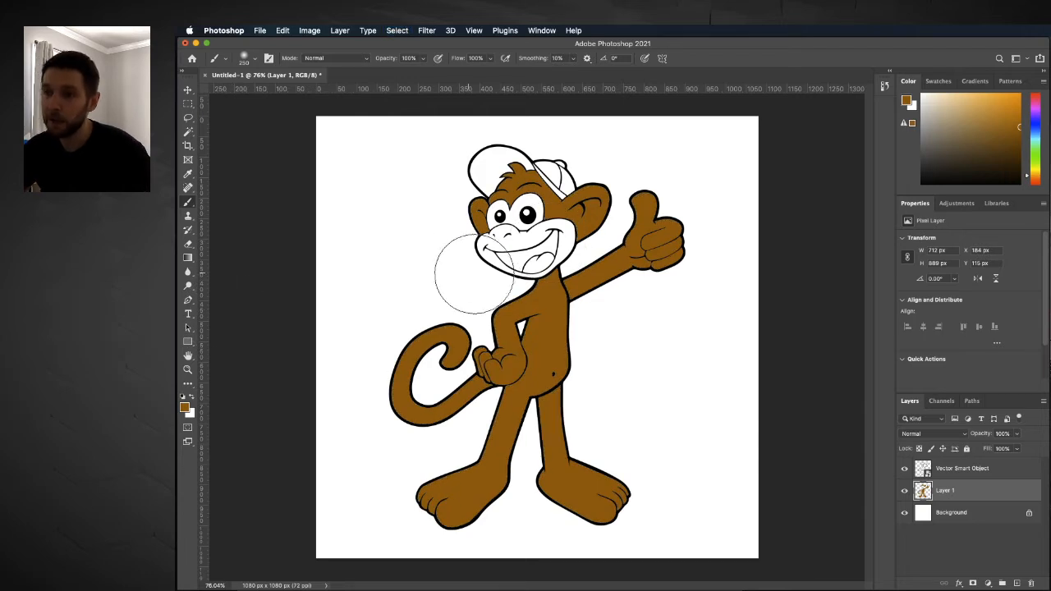
Step: Select the monkey's muzzle with the Magic Wand on the Vector Smart Object layer and set the foreground color to cream #fff5bc
click(187, 132)
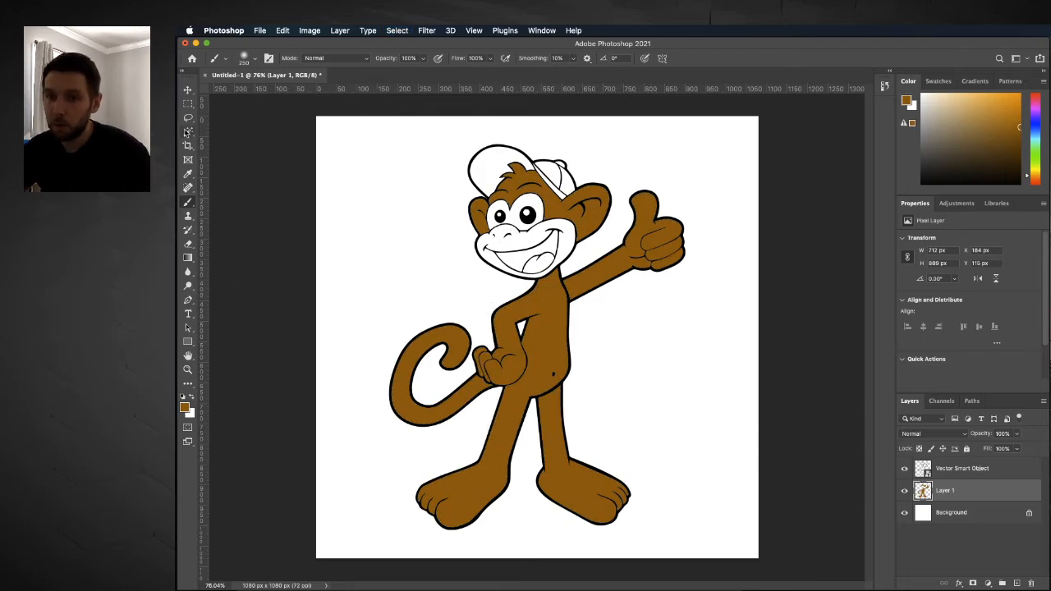
click(958, 469)
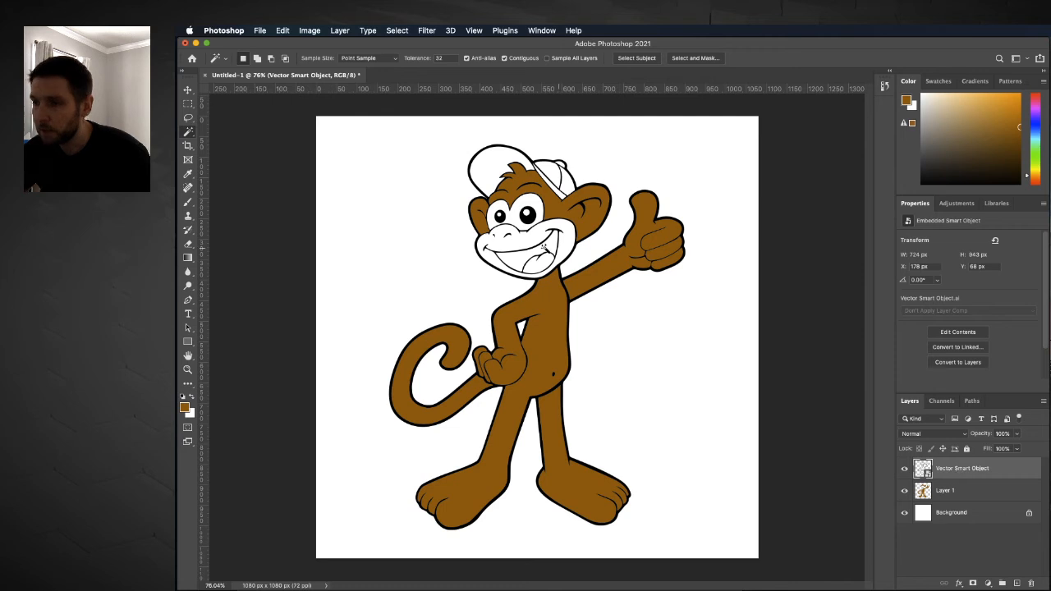
click(524, 240)
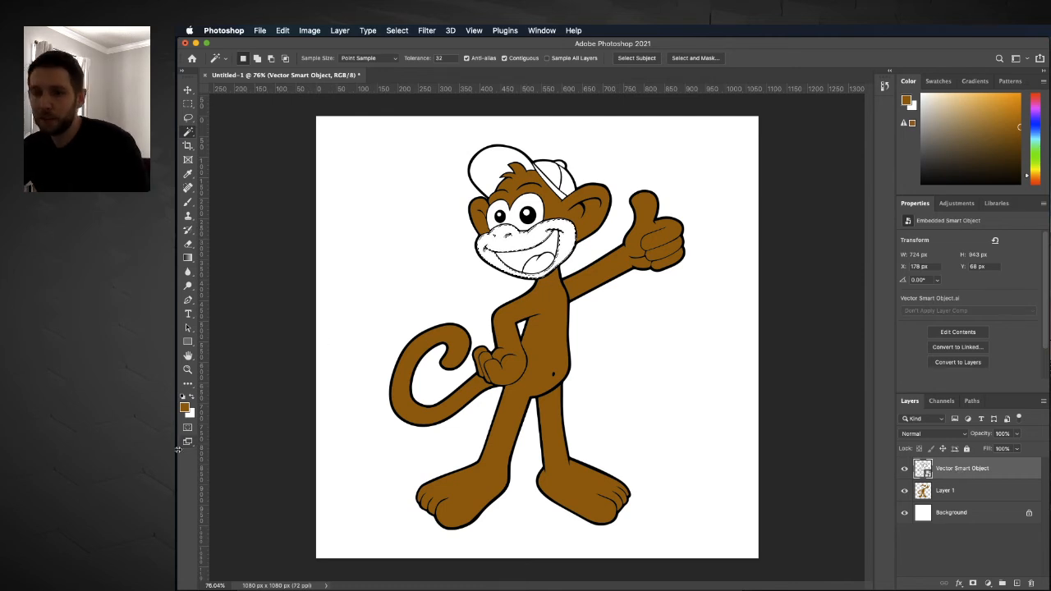
click(184, 407)
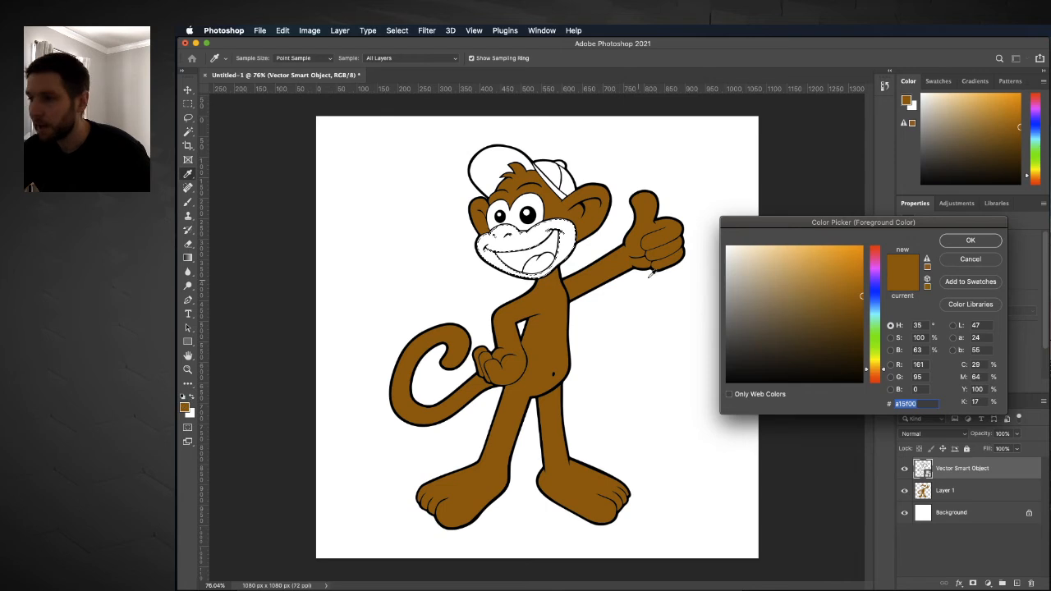
drag(882, 369, 882, 364)
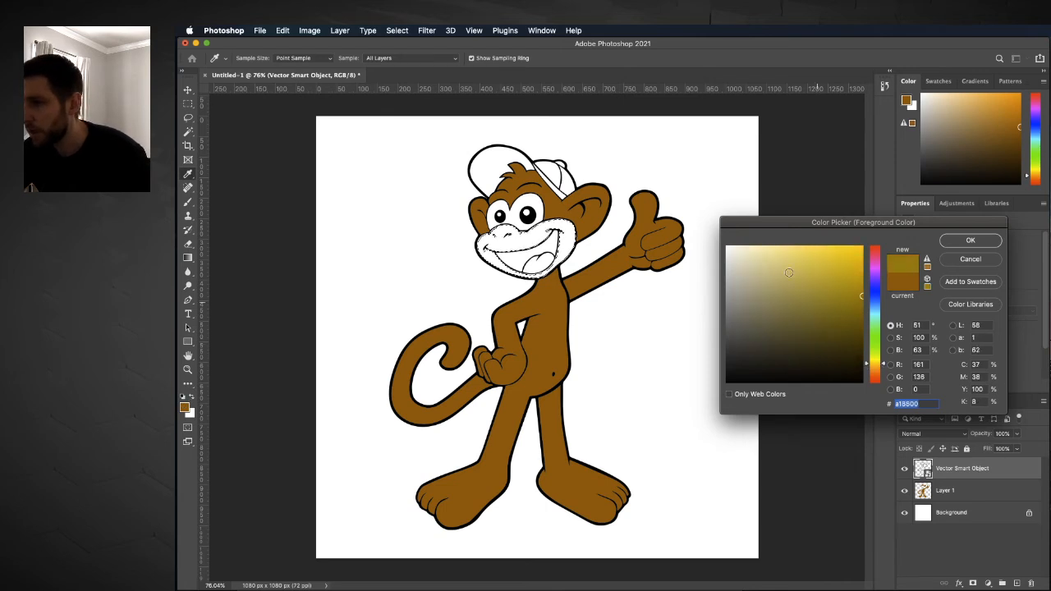
drag(789, 272, 760, 245)
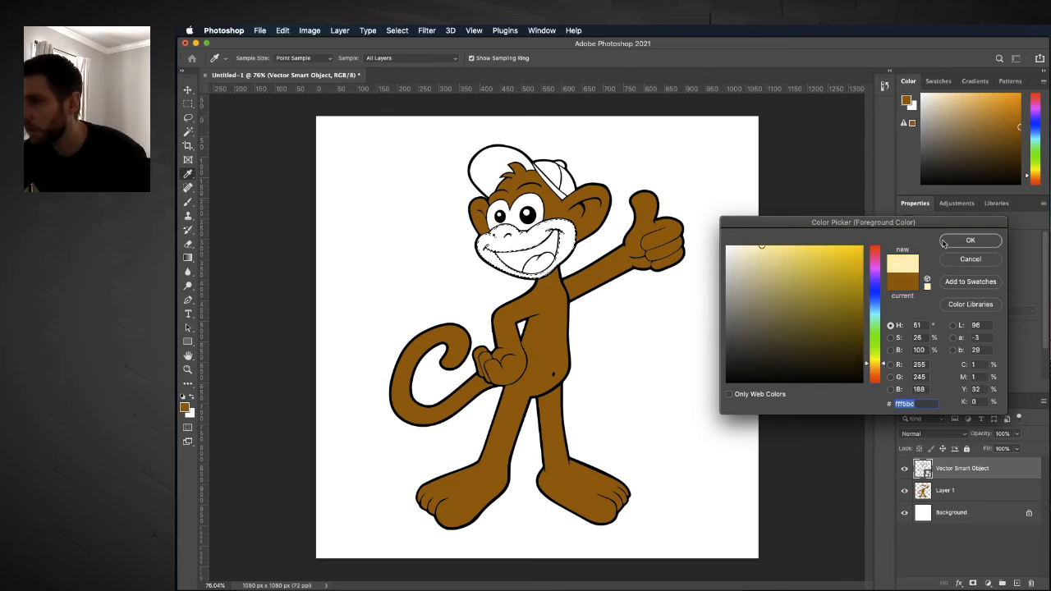
click(971, 240)
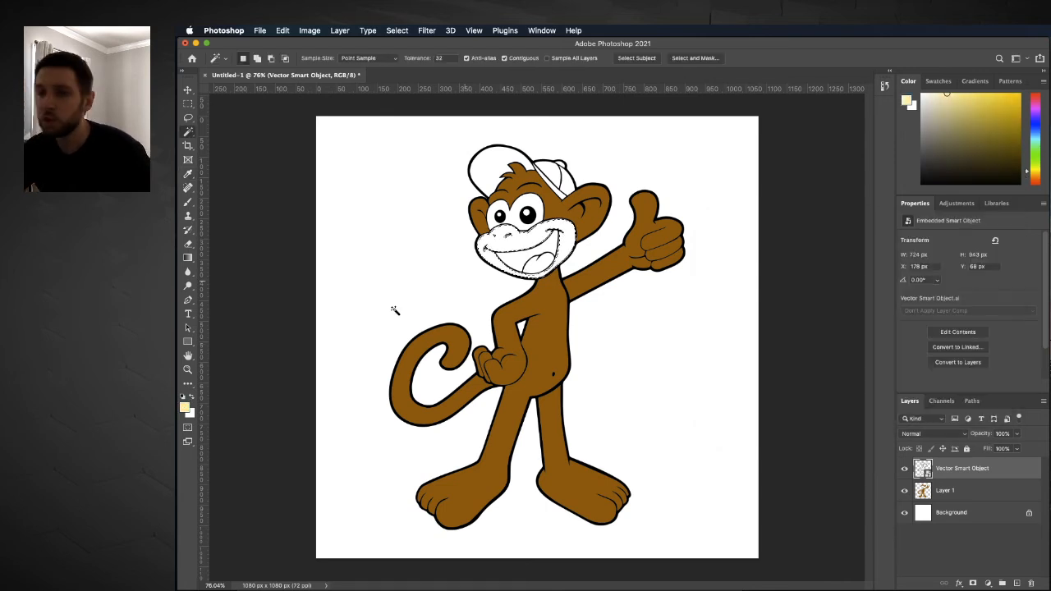
Step: Paint the selected muzzle with the cream foreground color on Layer 1 using the Brush, and deselect
click(188, 201)
click(949, 494)
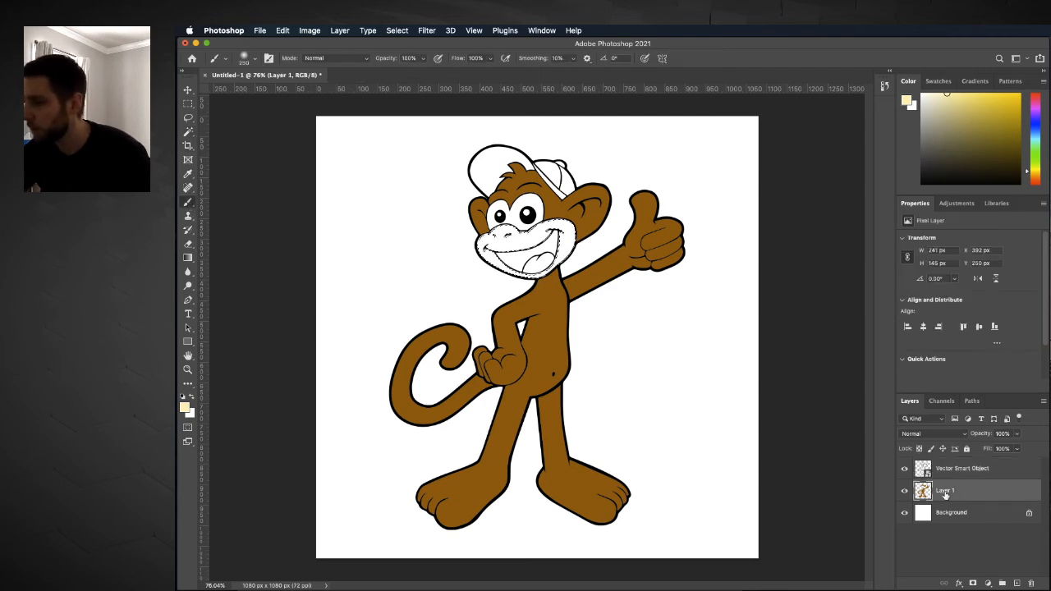
mouse_move(525, 238)
mouse_down()
mouse_move(571, 215)
mouse_move(548, 223)
mouse_move(564, 237)
mouse_move(368, 271)
mouse_up()
key(super+d)
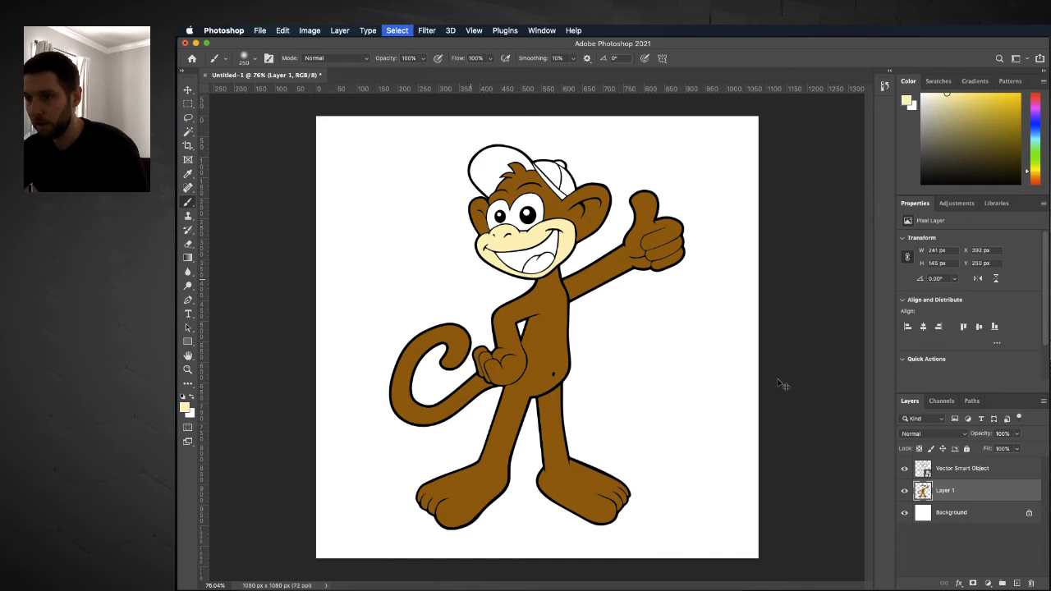
Step: Select the monkey's tongue with the Magic Wand on the Vector Smart Object layer and set the foreground color to a saturated pink
click(962, 469)
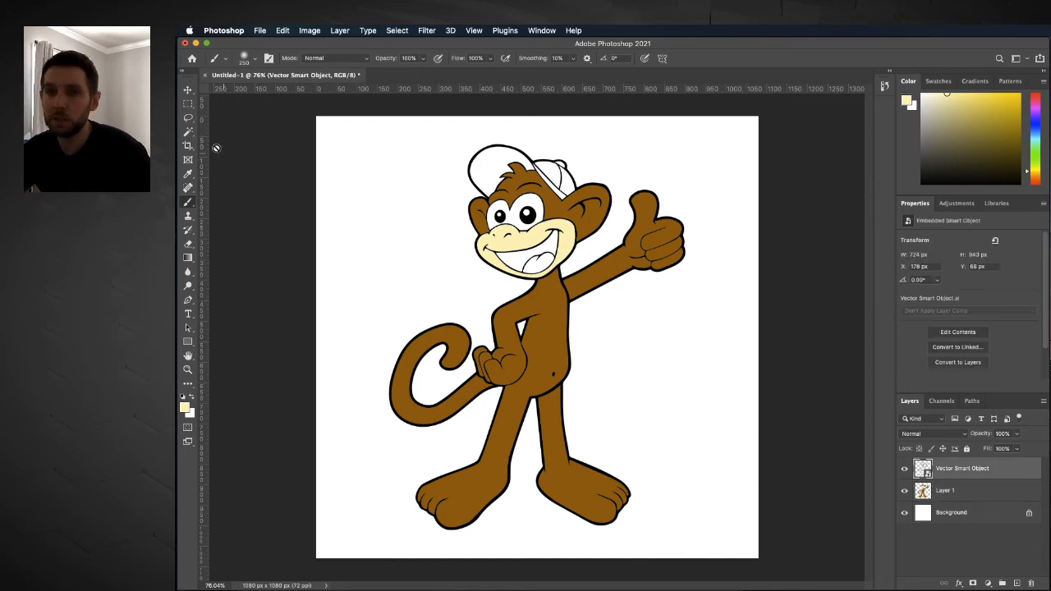
key(w)
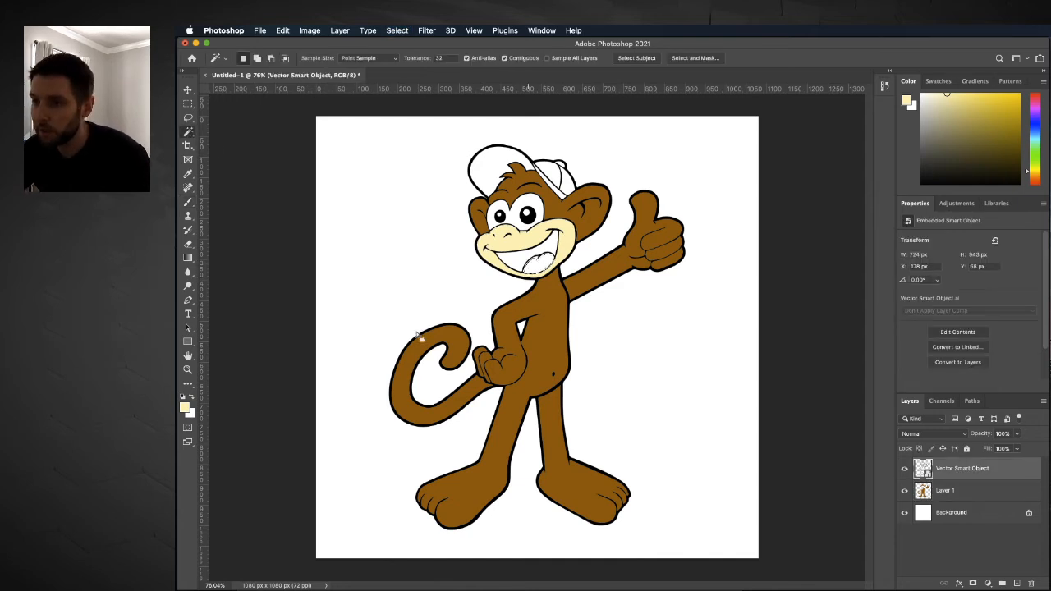
click(186, 408)
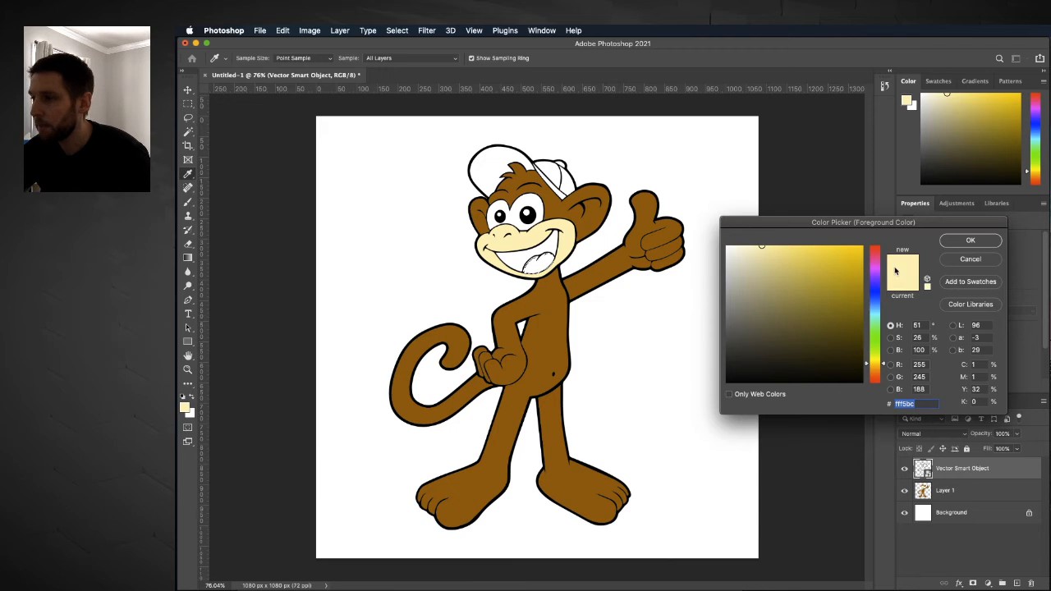
click(877, 260)
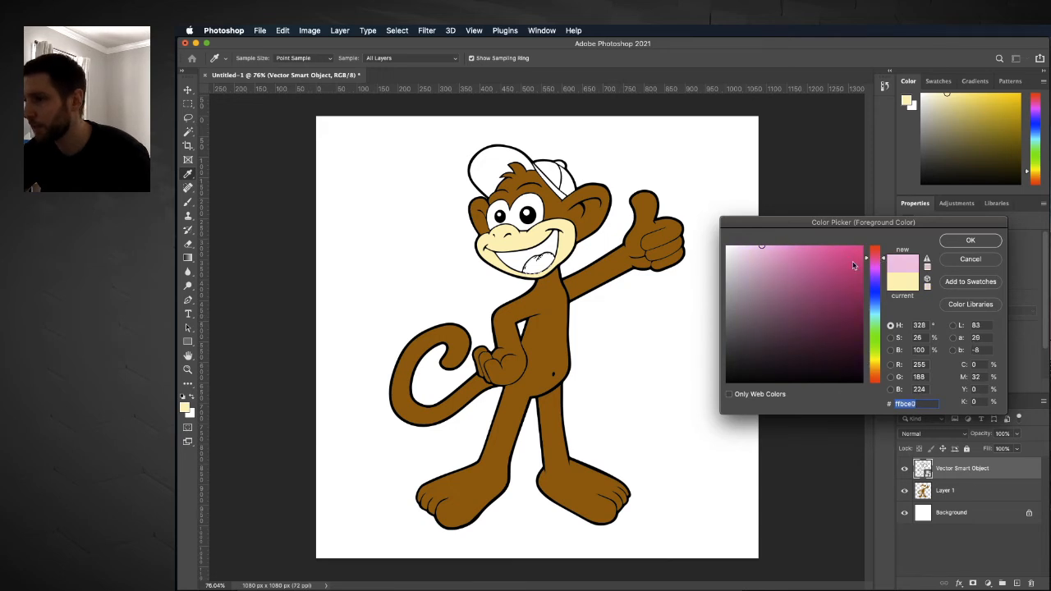
drag(853, 265, 851, 238)
click(962, 240)
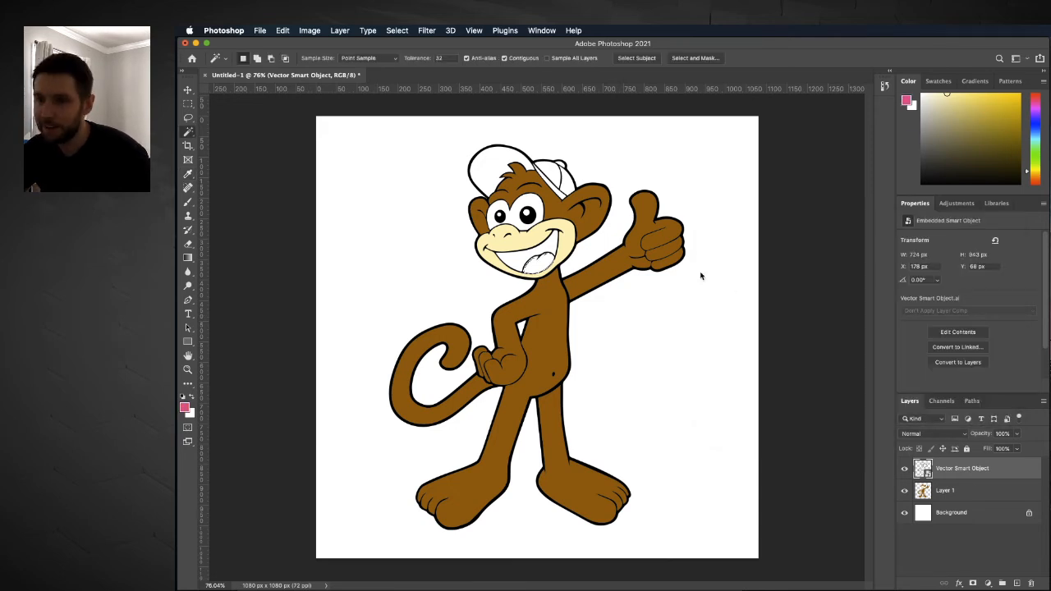
Step: Paint the selected tongue with the pink foreground color on Layer 1 using the Brush, and deselect
click(980, 491)
key(b)
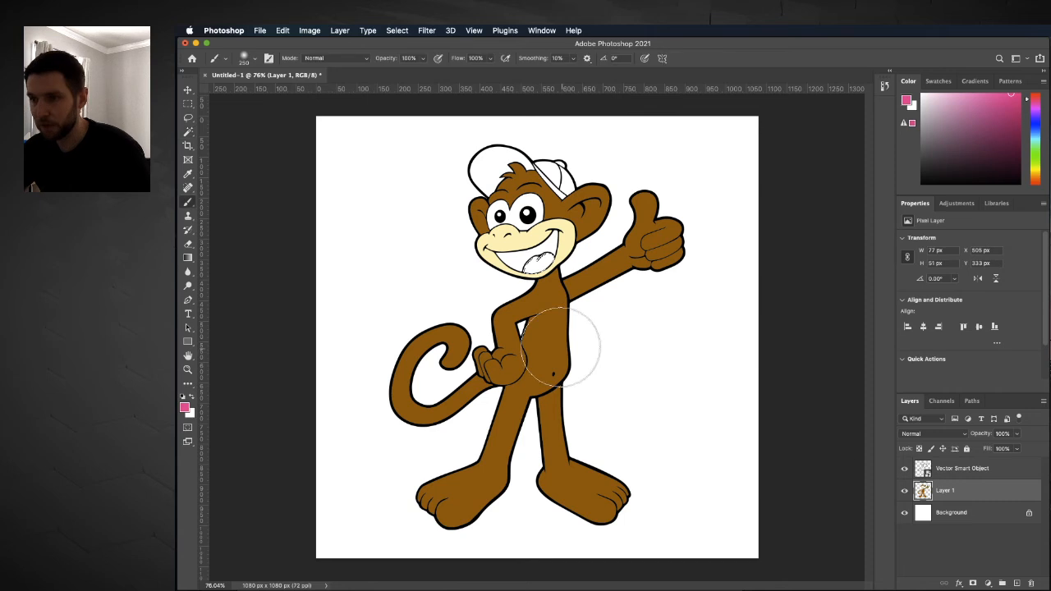
drag(580, 240, 657, 199)
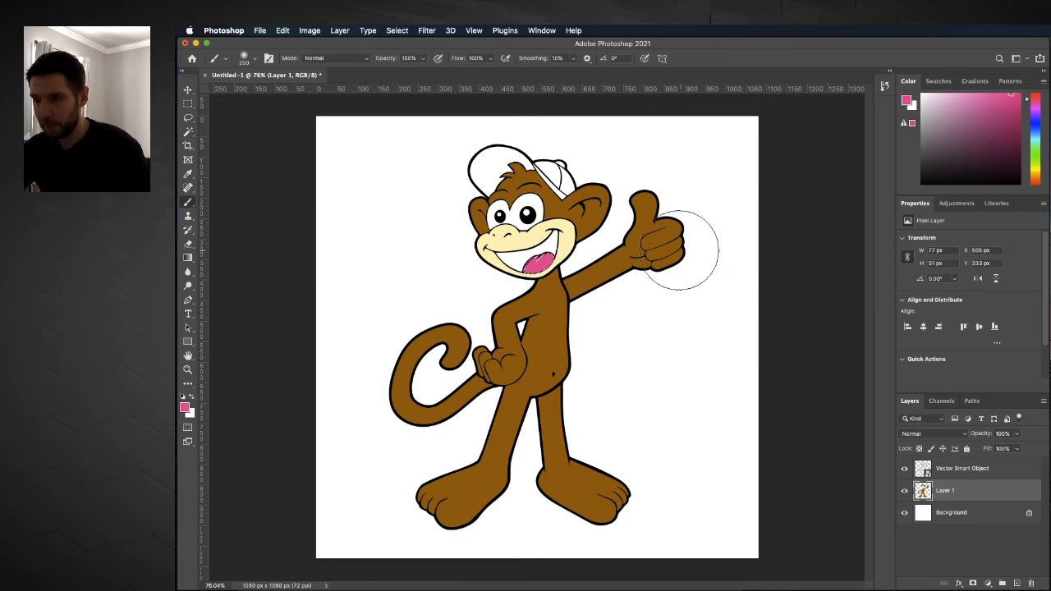
key(super+d)
Step: Select the monkey's mouth interior with the Magic Wand on the Vector Smart Object layer and set the foreground color to dark gray #2b2b2b
click(967, 470)
key(w)
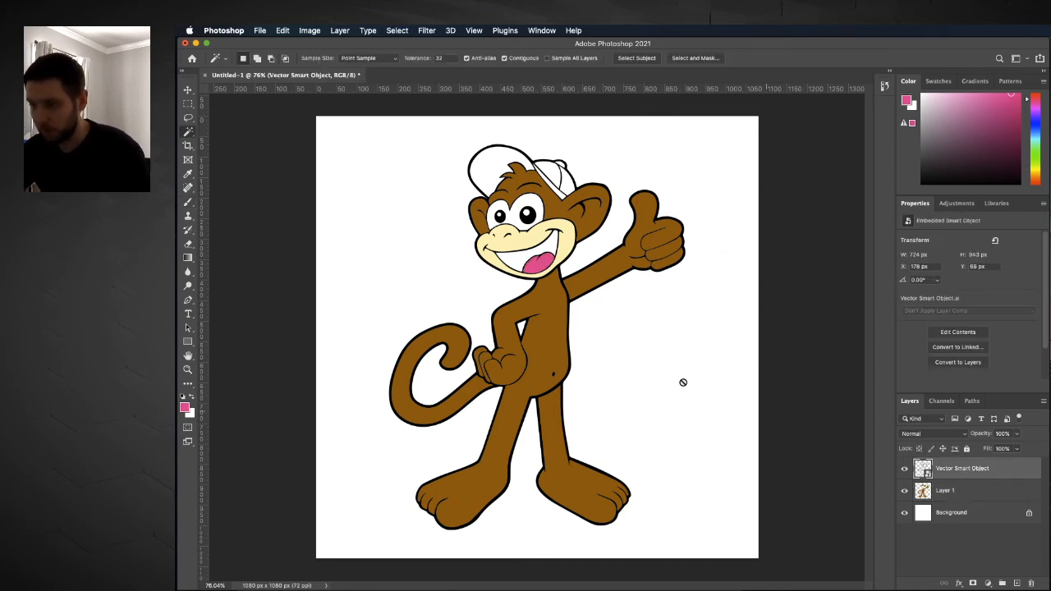
click(550, 243)
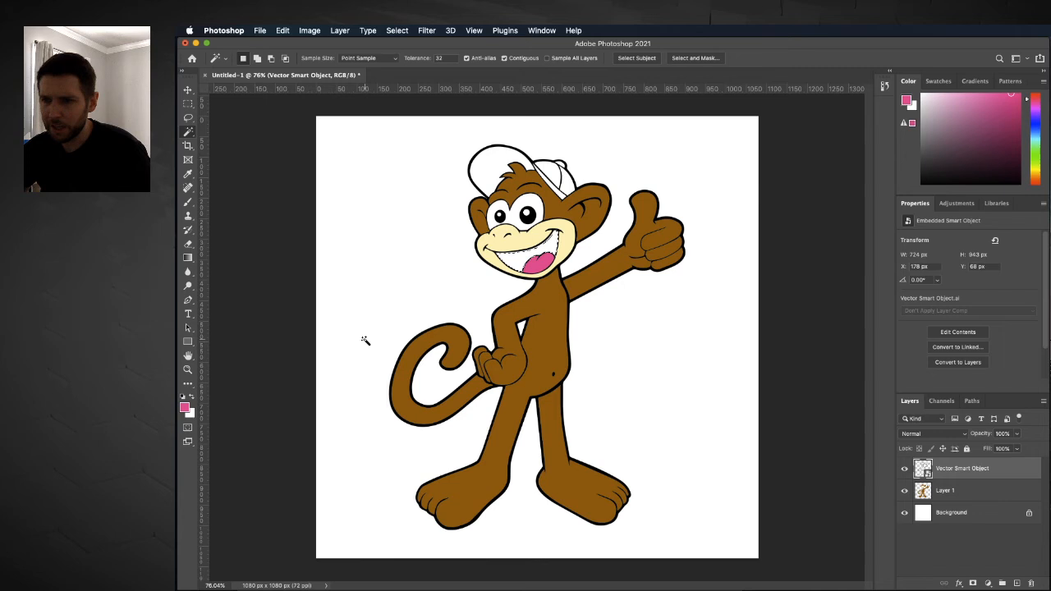
click(185, 408)
mouse_move(754, 368)
mouse_down()
mouse_move(695, 394)
mouse_move(699, 362)
mouse_up()
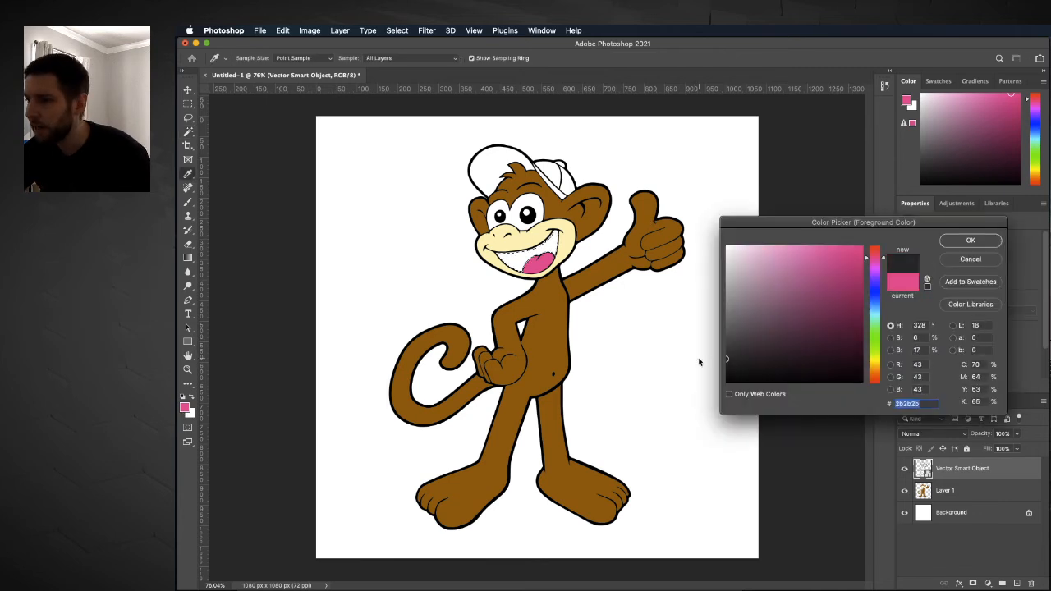
click(957, 241)
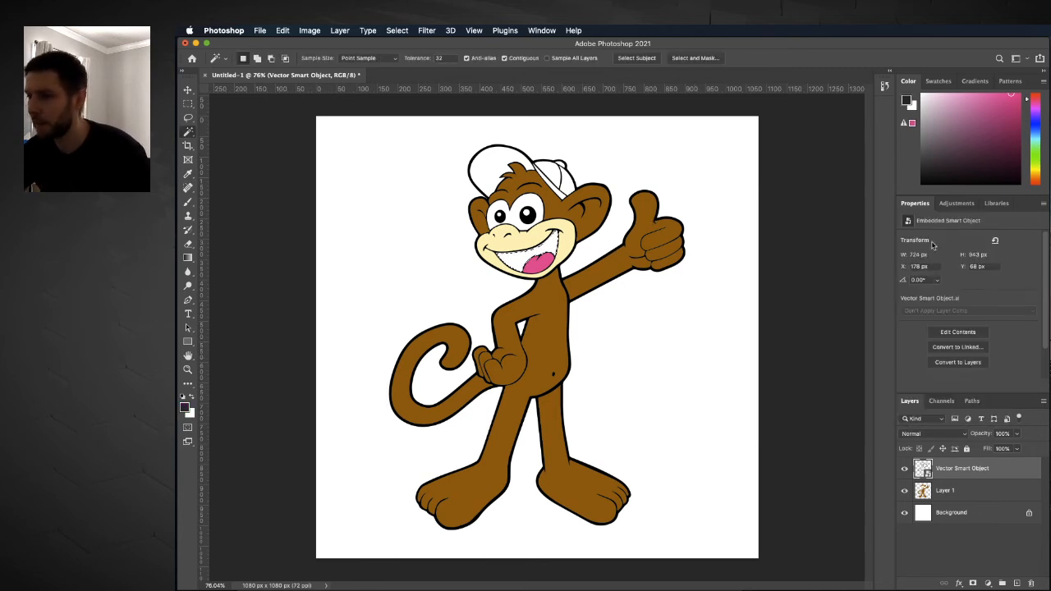
Step: Paint the selected mouth interior dark gray on Layer 1 using the Brush, and deselect
click(973, 491)
key(b)
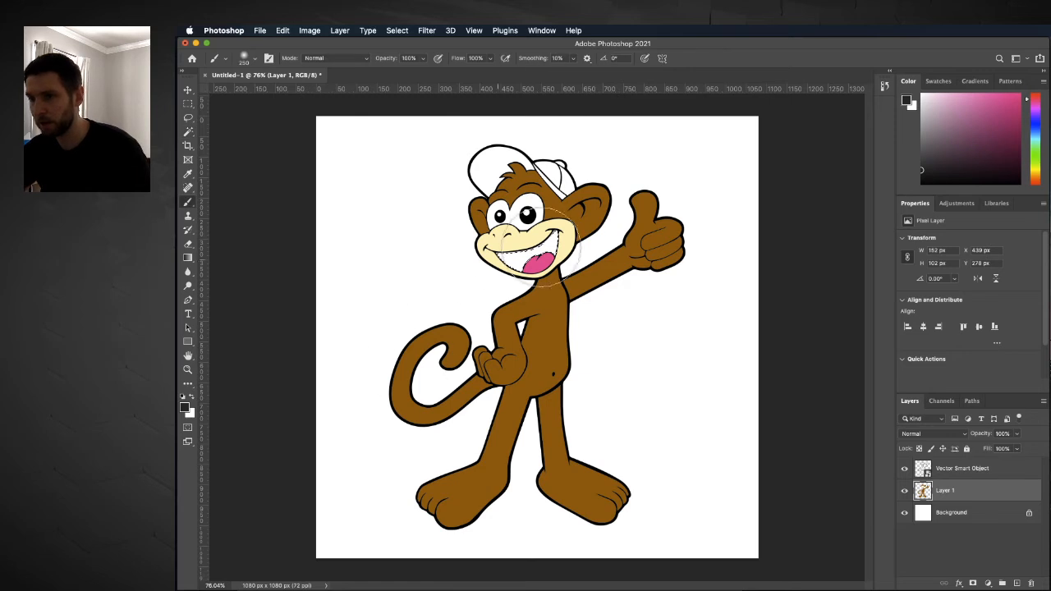
key(super+d)
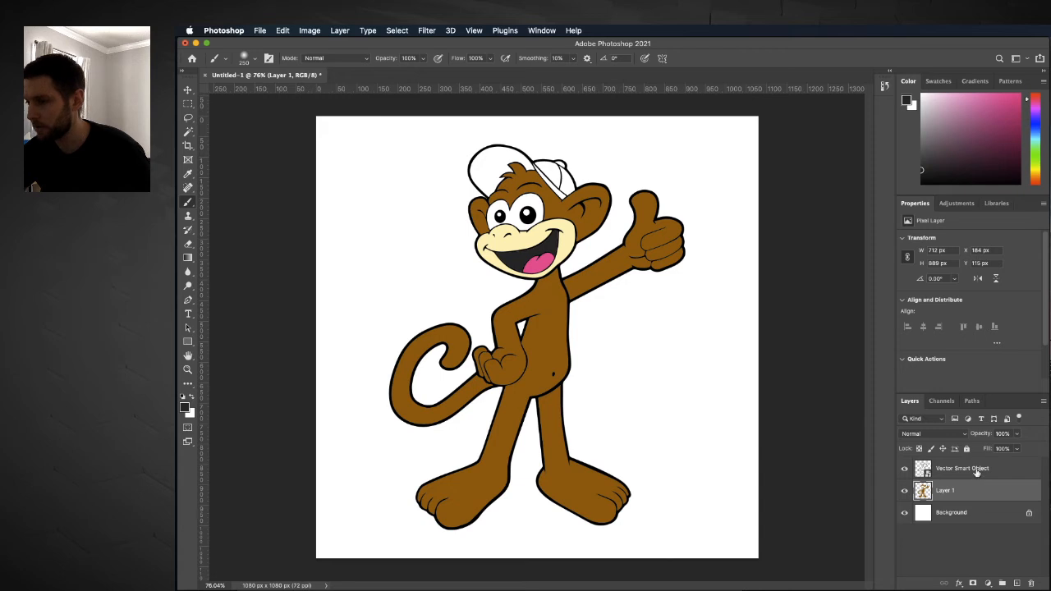
Step: On the Vector Smart Object layer, select the cap's brim, band, rear panel and top button with the Magic Wand, leaving the front panel unselected
click(976, 471)
key(w)
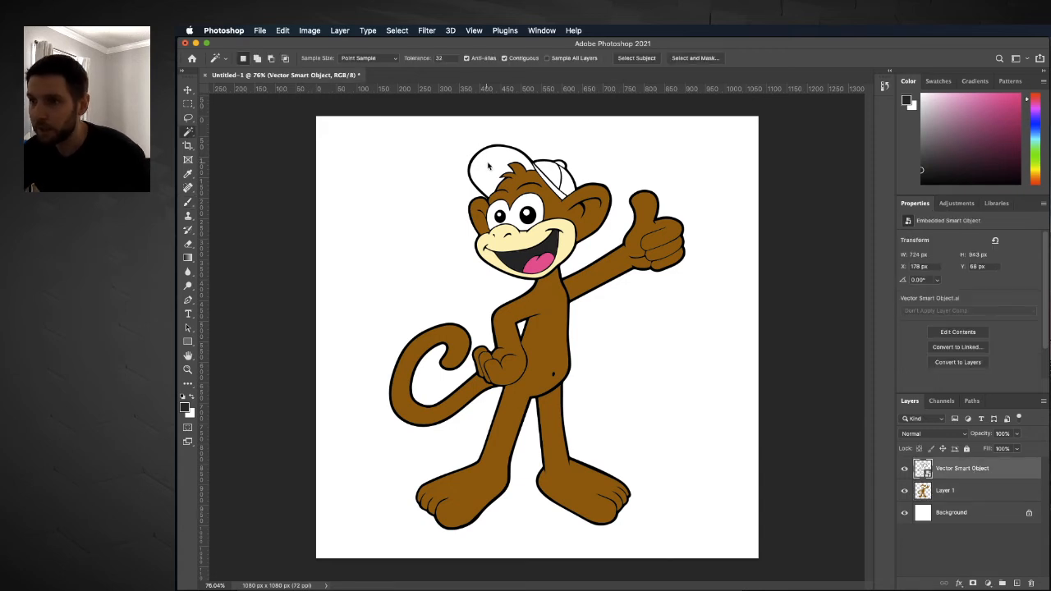
scroll(549, 193, up, 10)
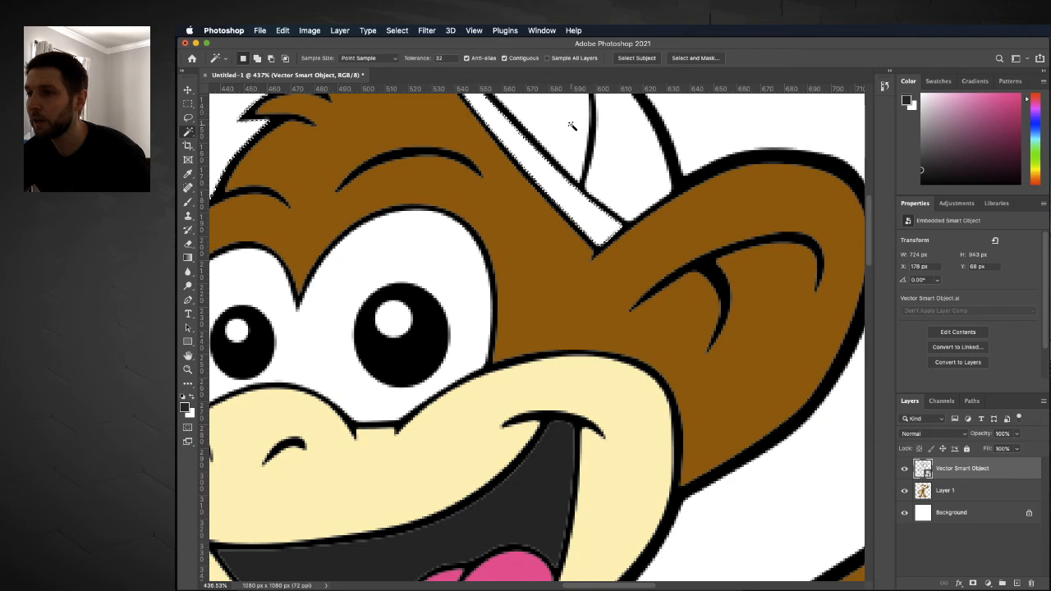
scroll(573, 125, down, 5)
scroll(584, 205, up, 2)
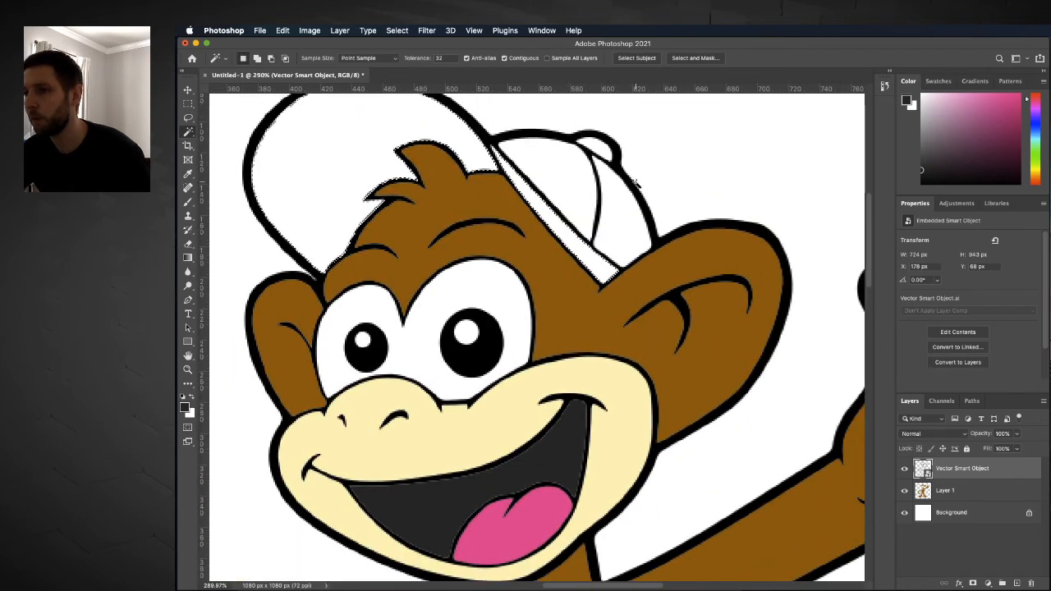
shift+click(602, 148)
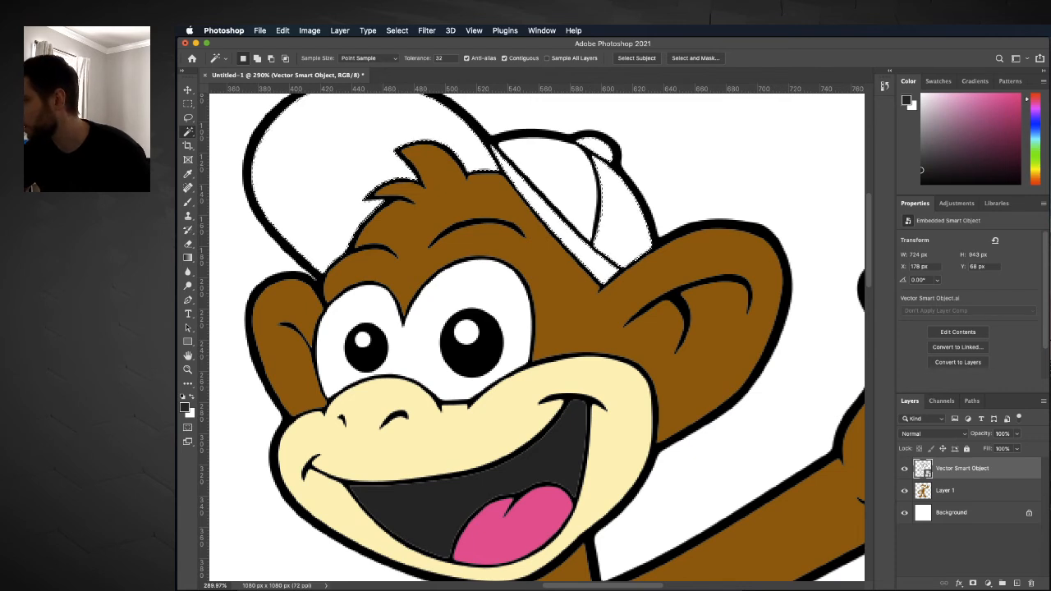
Step: Check the colored reference monkey in Illustrator, return to Photoshop and set the foreground color to a saturated blue
key(super+Tab)
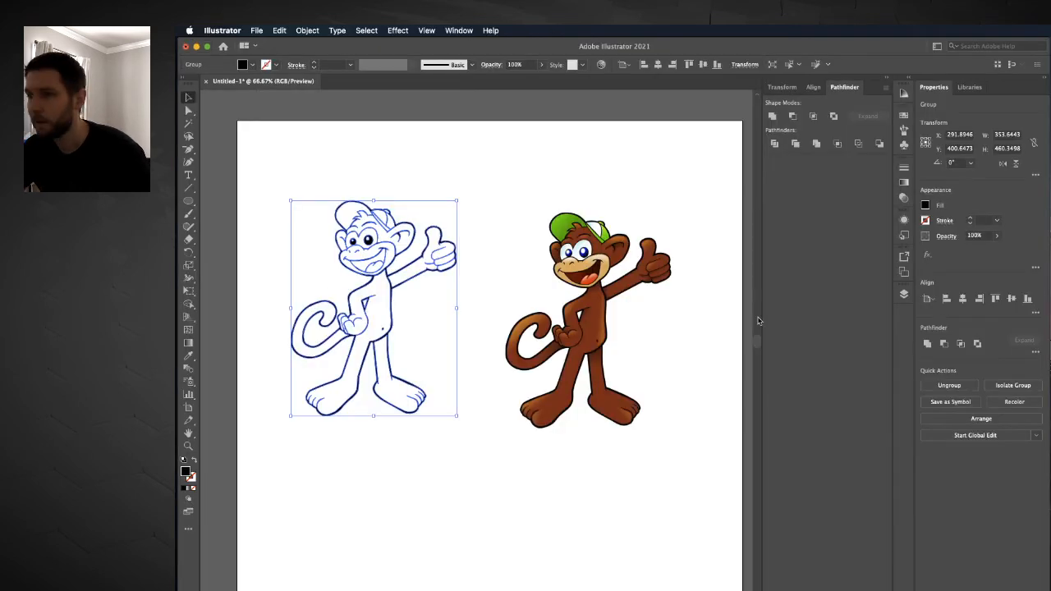
key(super+Tab)
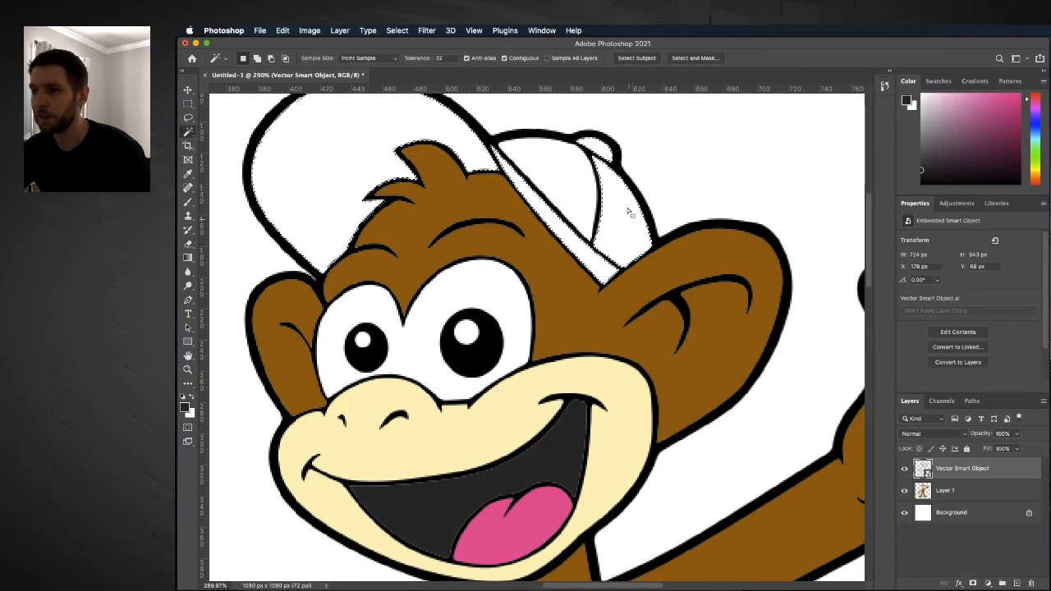
drag(1036, 130, 1029, 85)
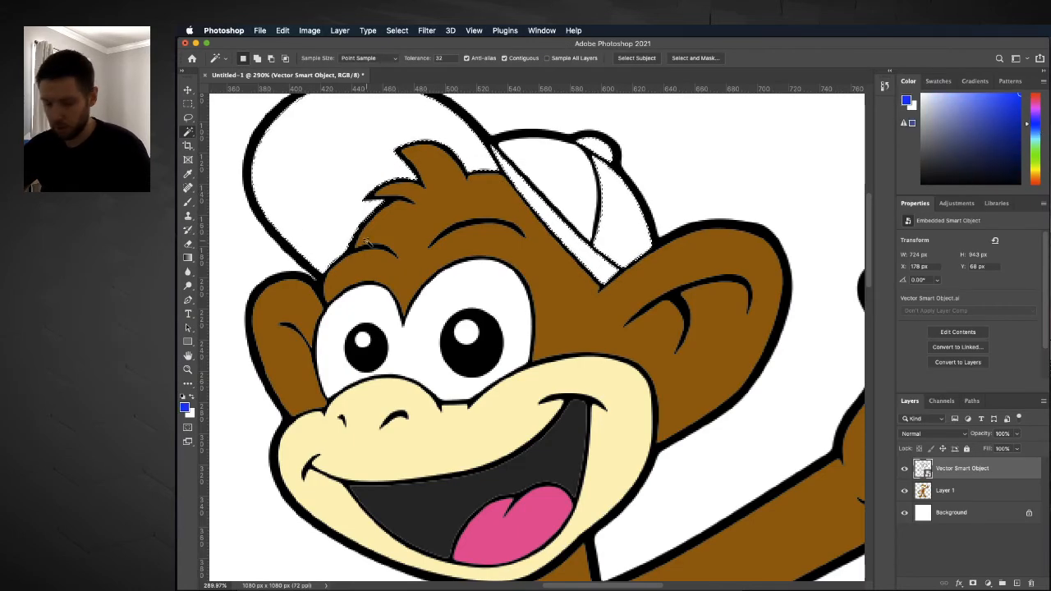
Step: Paint the selected cap areas blue on Layer 1 using the Brush, and deselect
key(b)
click(944, 493)
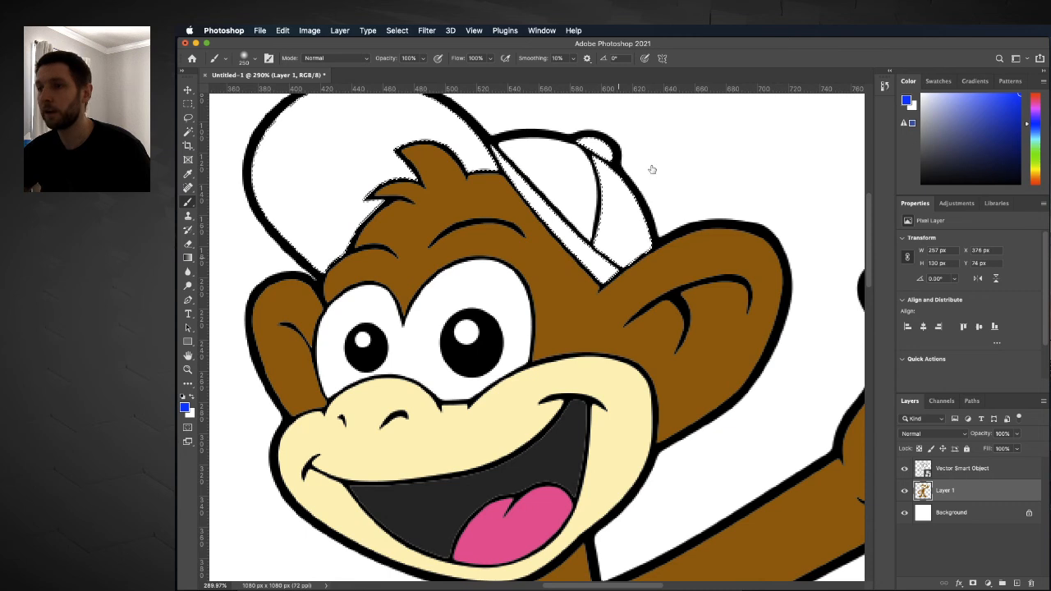
mouse_move(704, 270)
mouse_down()
mouse_move(670, 242)
mouse_move(474, 259)
mouse_move(560, 267)
mouse_move(477, 175)
mouse_move(256, 186)
mouse_move(294, 144)
mouse_move(534, 238)
mouse_move(258, 235)
mouse_up()
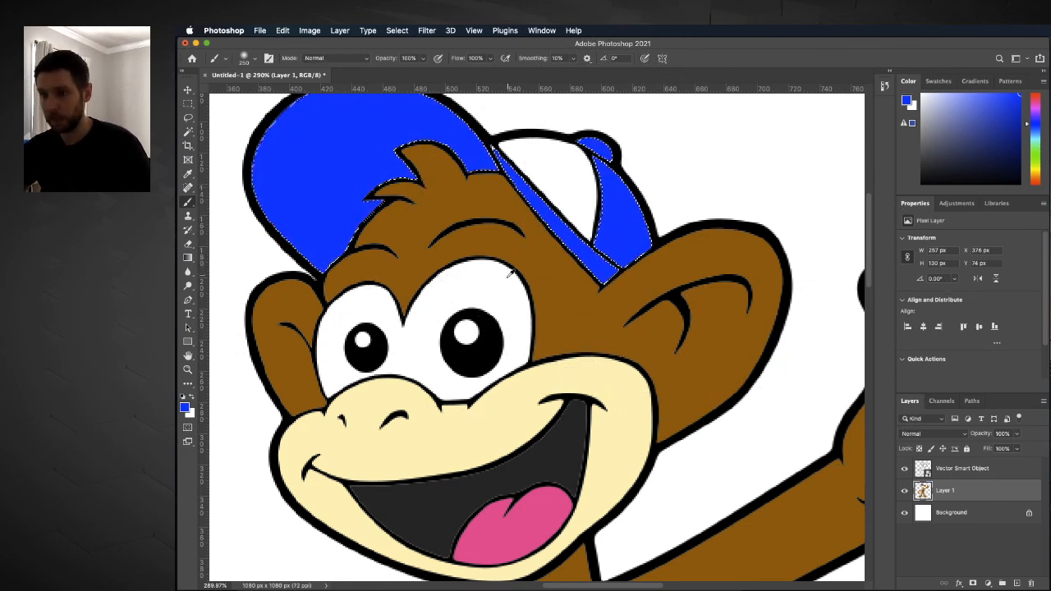
scroll(510, 273, down, 5)
key(super+d)
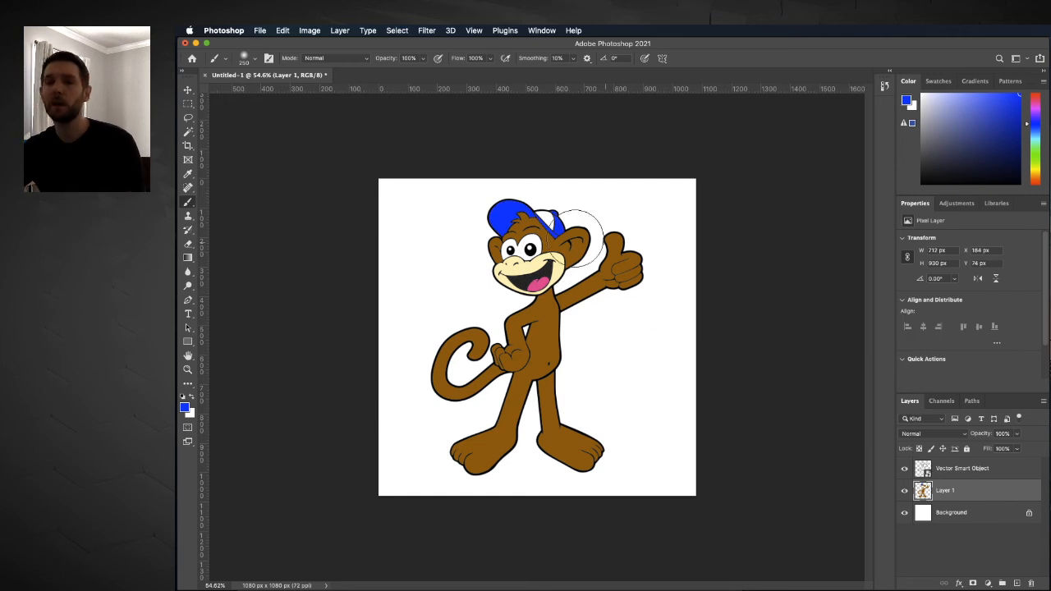
Step: Place Crayon.jpg from the February folder as an embedded object above Layer 1 and scale it to about 128% to cover the monkey
click(261, 30)
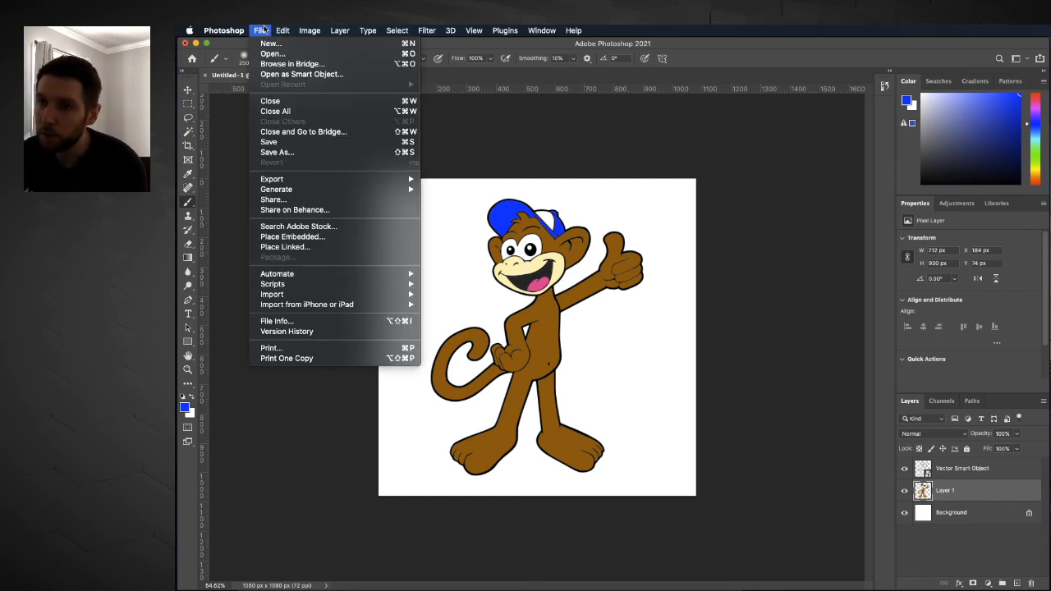
click(314, 238)
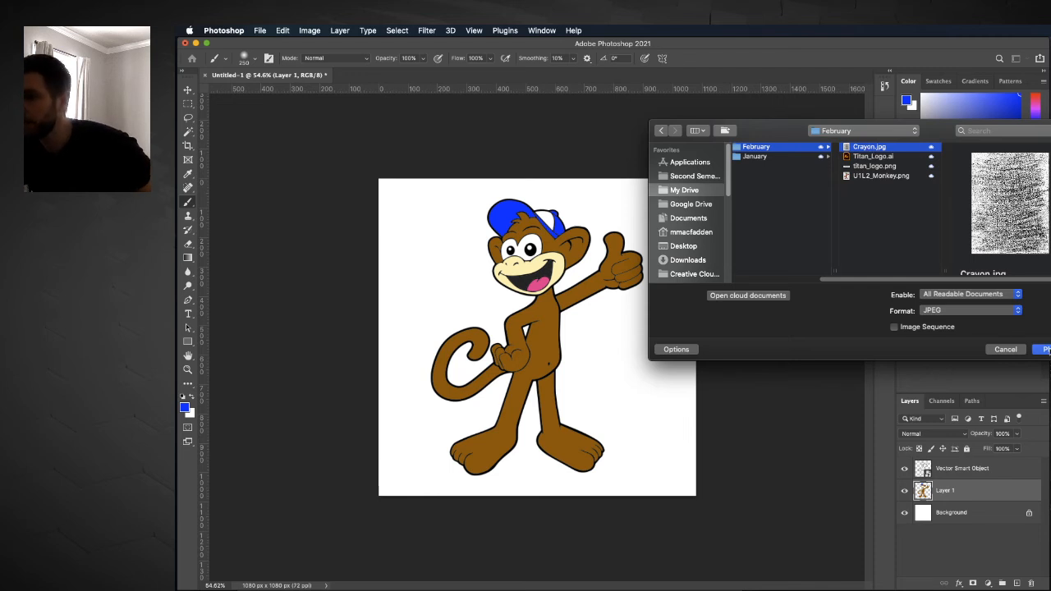
key(Escape)
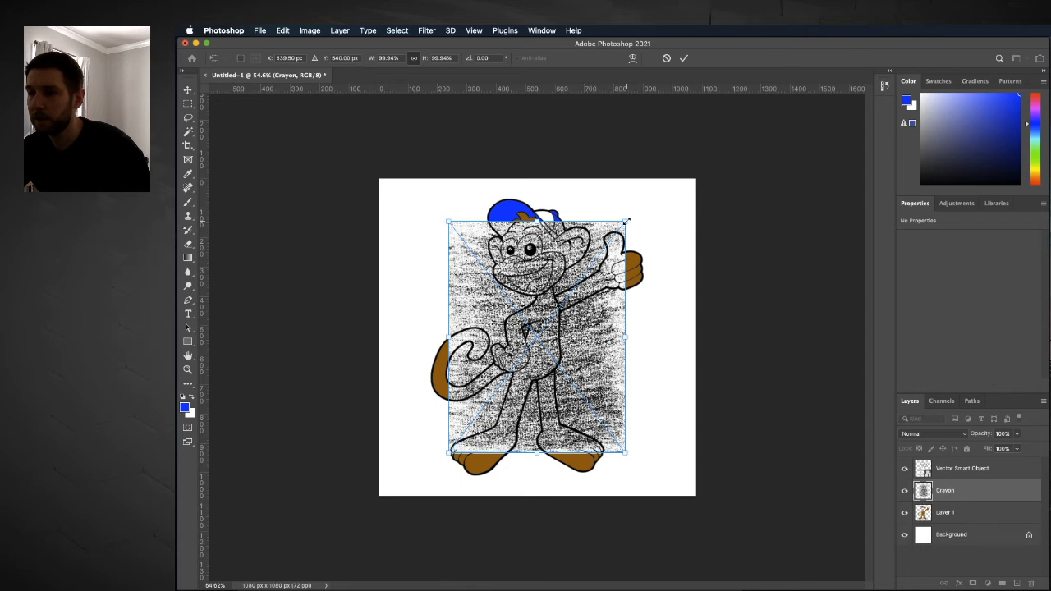
drag(625, 222, 654, 192)
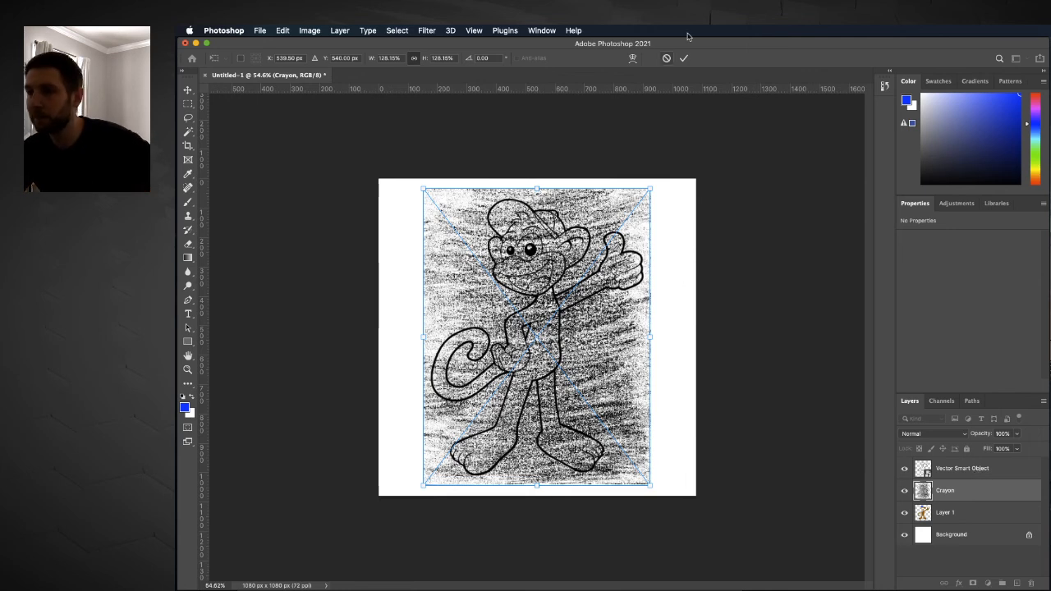
click(683, 57)
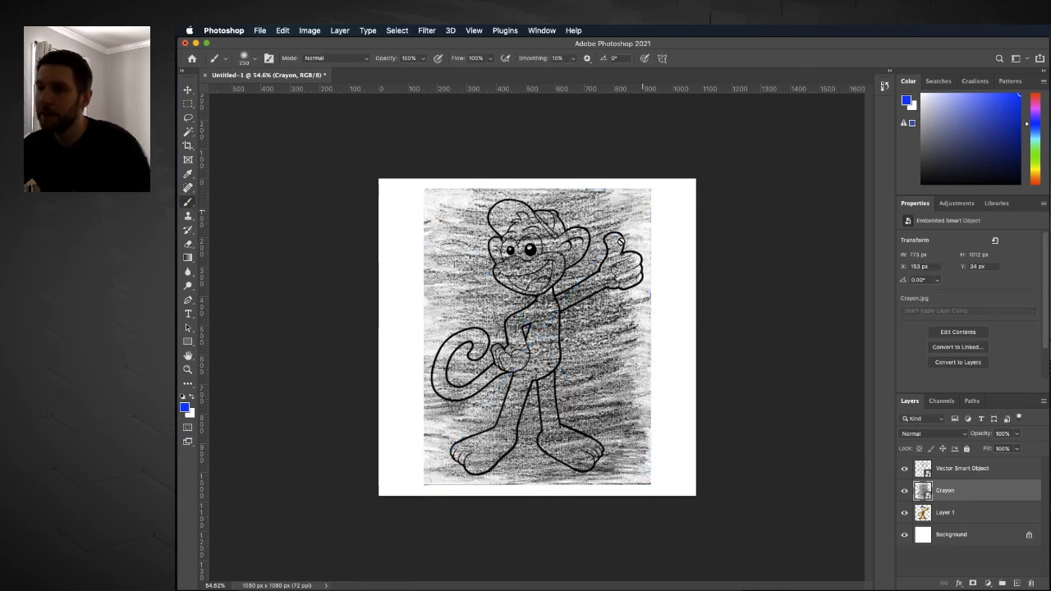
Step: Set the Crayon layer's blend mode to Lighten and its opacity to 25%
click(938, 436)
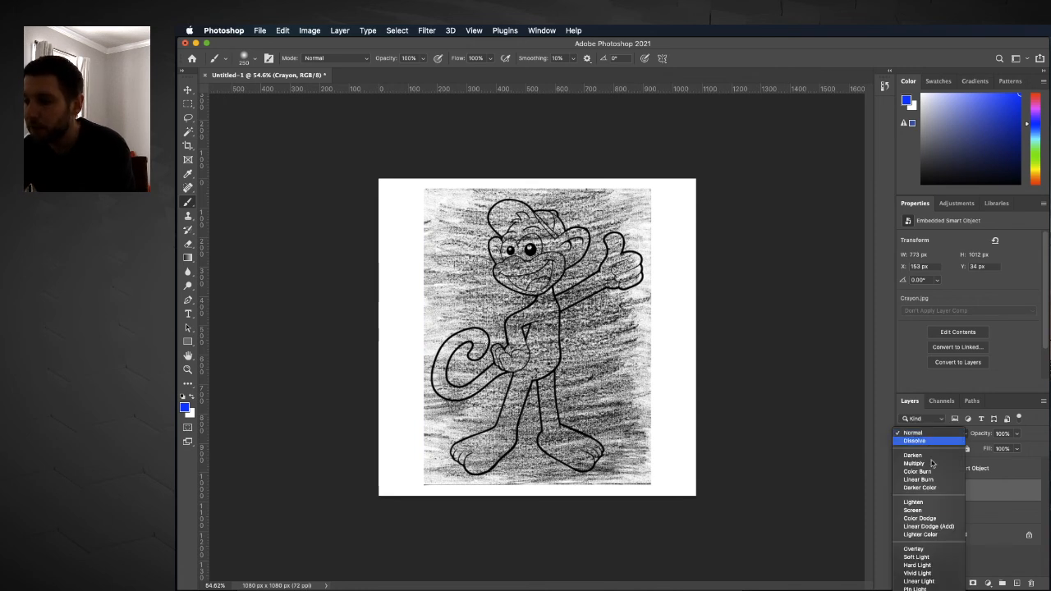
click(921, 505)
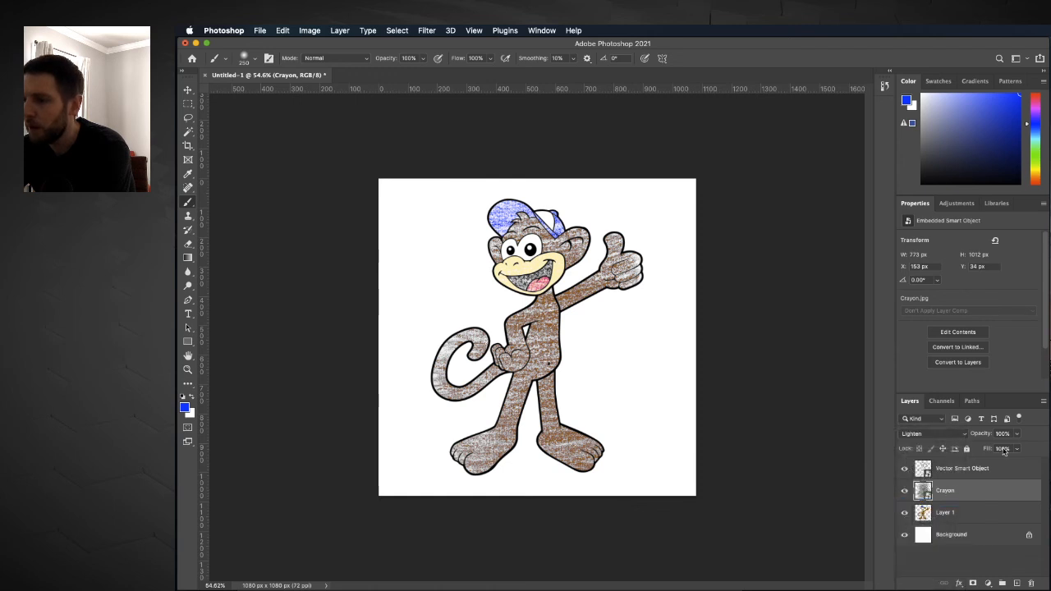
click(1017, 434)
drag(1018, 448, 987, 449)
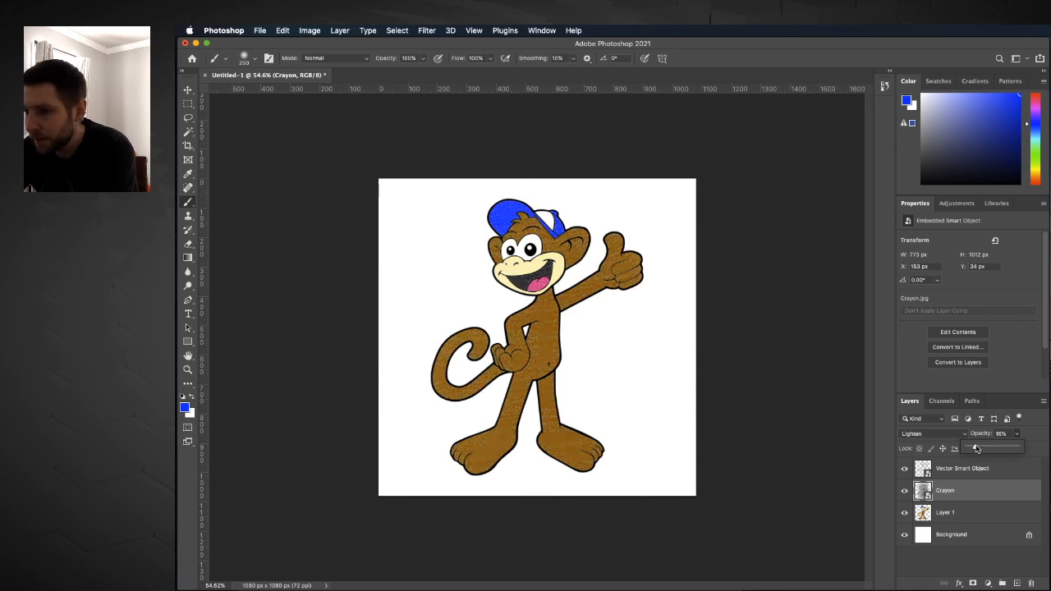
drag(978, 448, 980, 450)
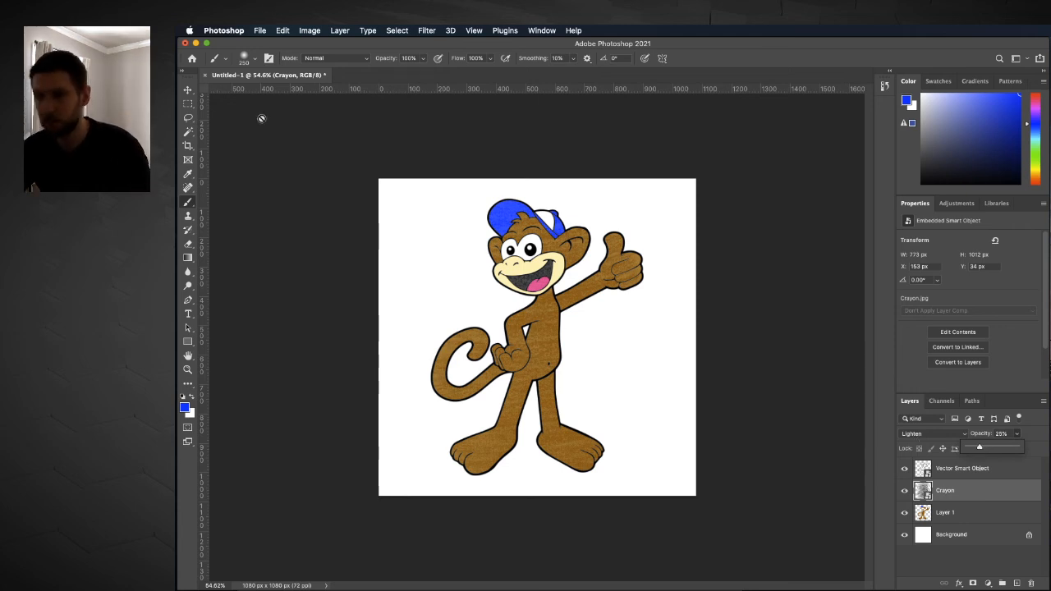
key(v)
key(super+0)
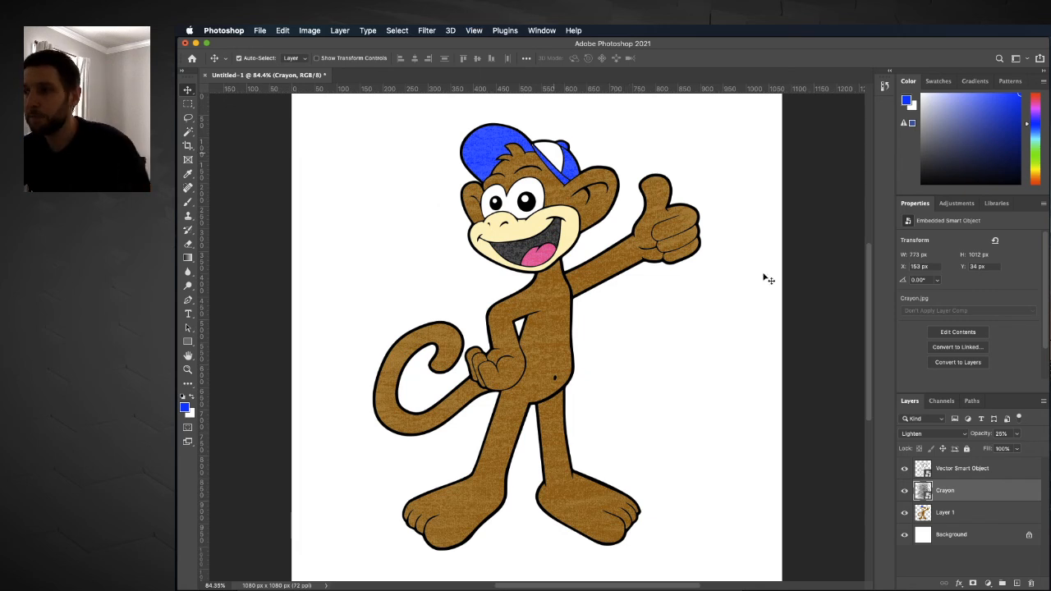
Step: On Layer 1, shrink the Brush to a few pixels and paint the small white gap where the cap's brim meets the band blue
click(967, 515)
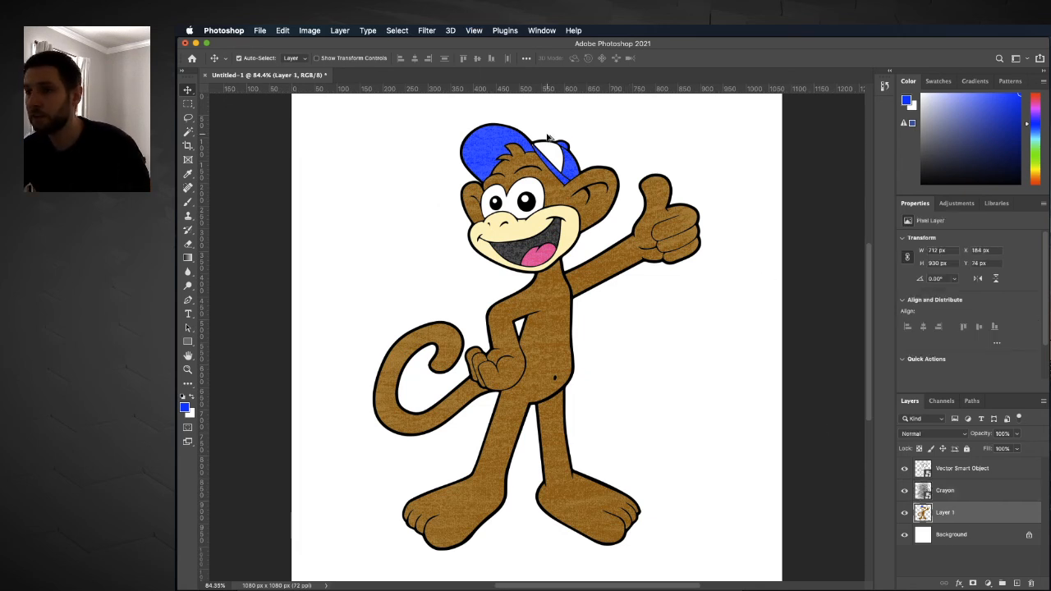
scroll(538, 136, up, 5)
scroll(536, 154, up, 8)
key(b)
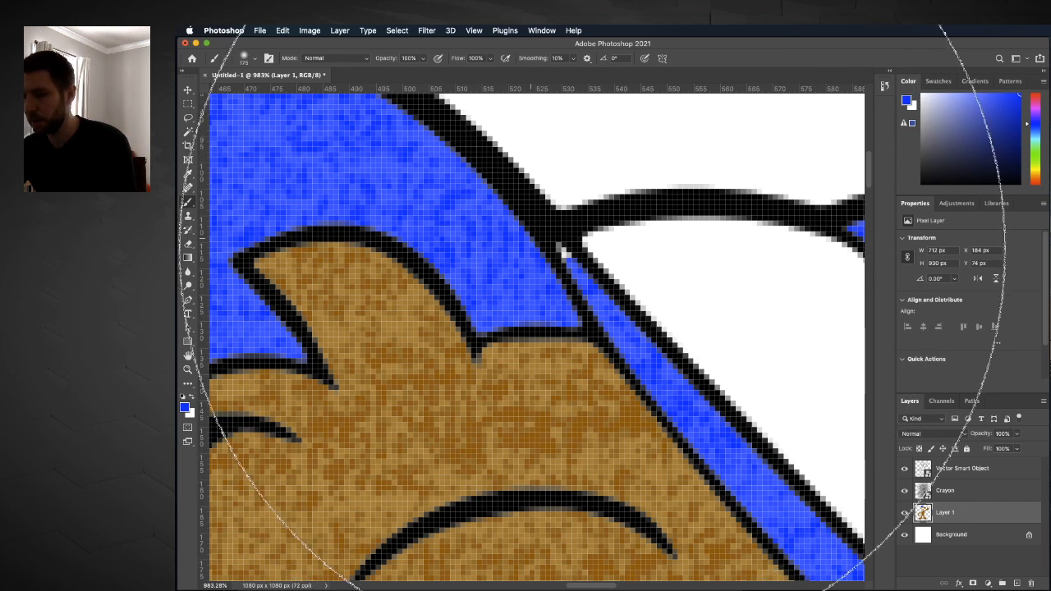
key([)
key([)
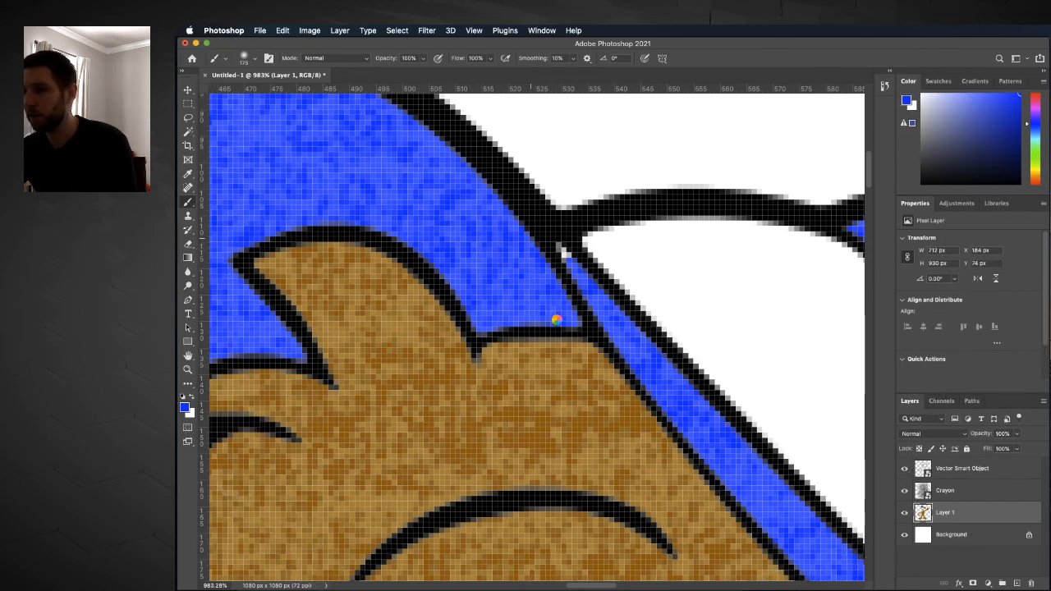
key(bracketleft)
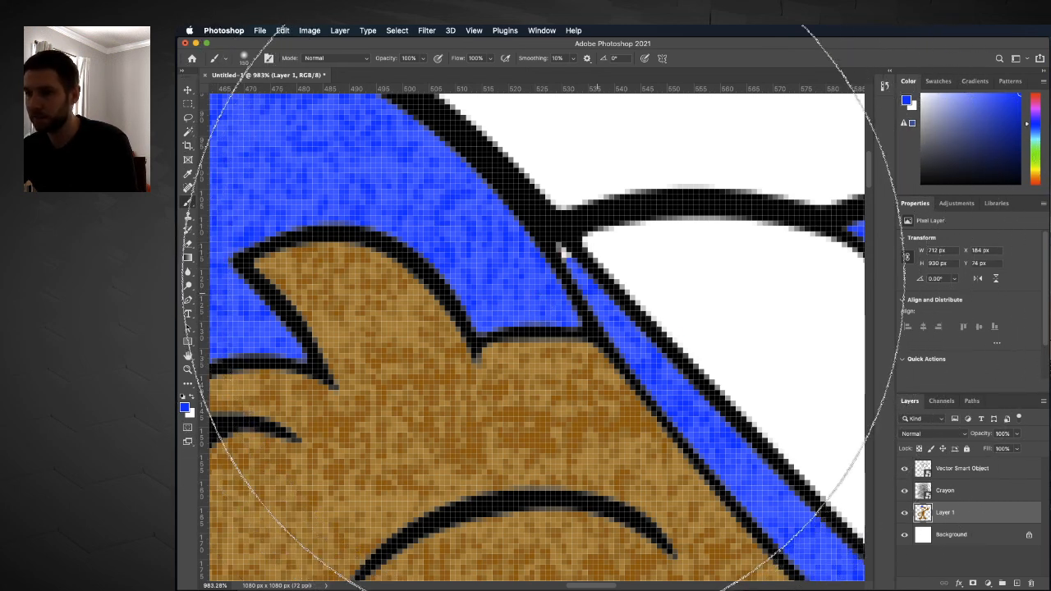
key(bracketleft)
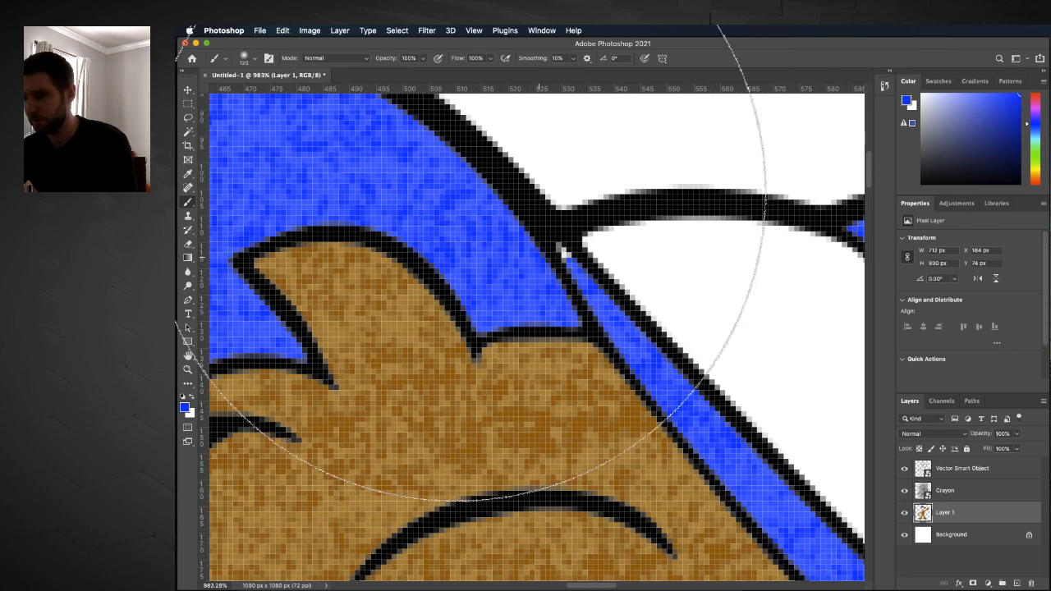
key(bracketleft)
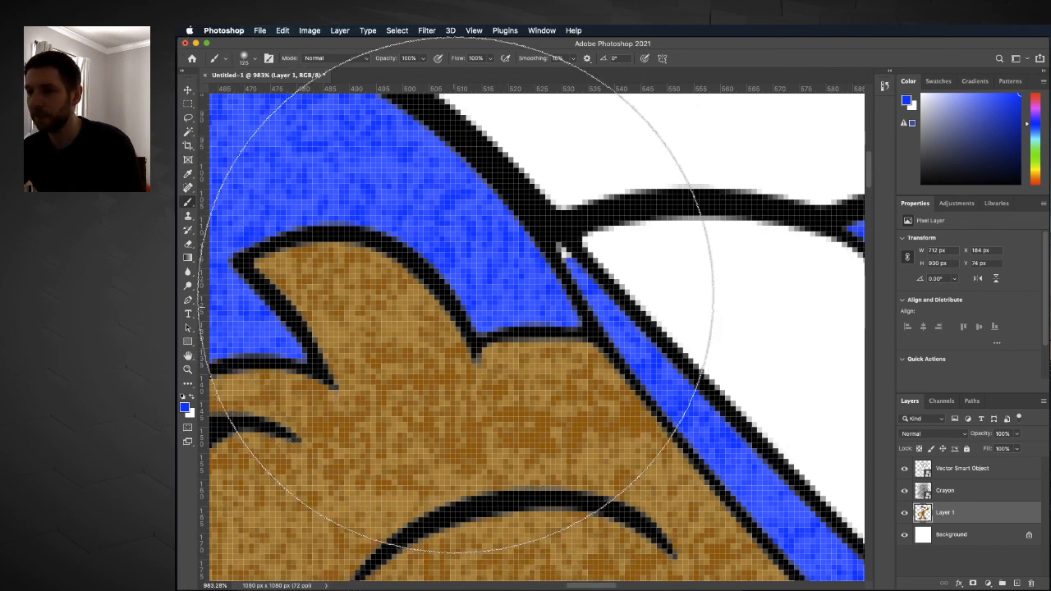
key(bracketleft)
key(bracketleft)
key(bracketleft)
key(bracketleft)
key(bracketleft)
key(bracketleft)
key(bracketleft)
key(bracketleft)
key(bracketleft)
key(bracketleft)
key(bracketleft)
key(bracketleft)
key(bracketleft)
key(bracketleft)
key(bracketleft)
key(bracketleft)
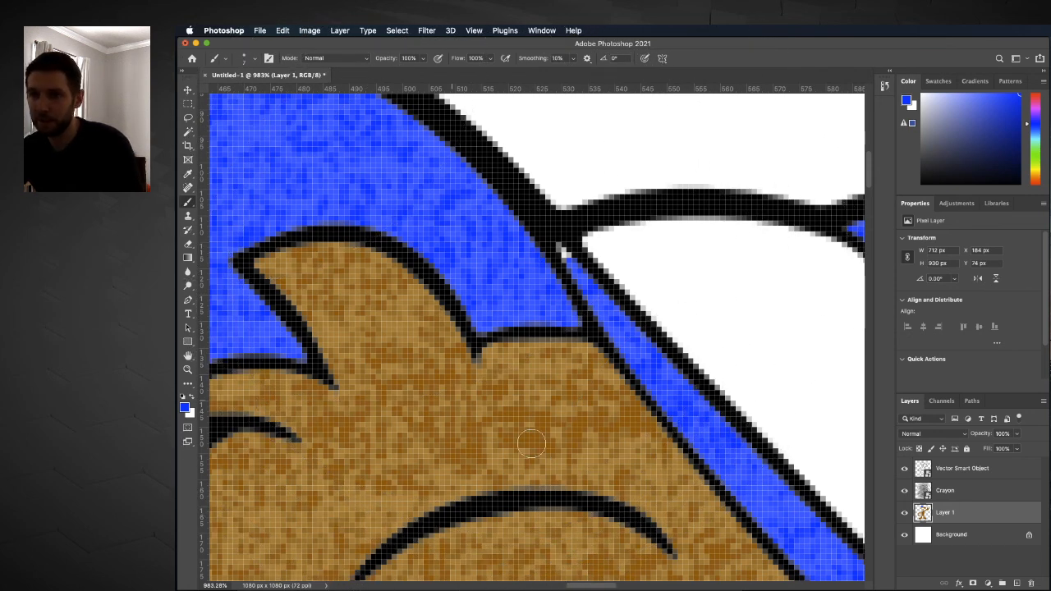
drag(562, 256, 543, 233)
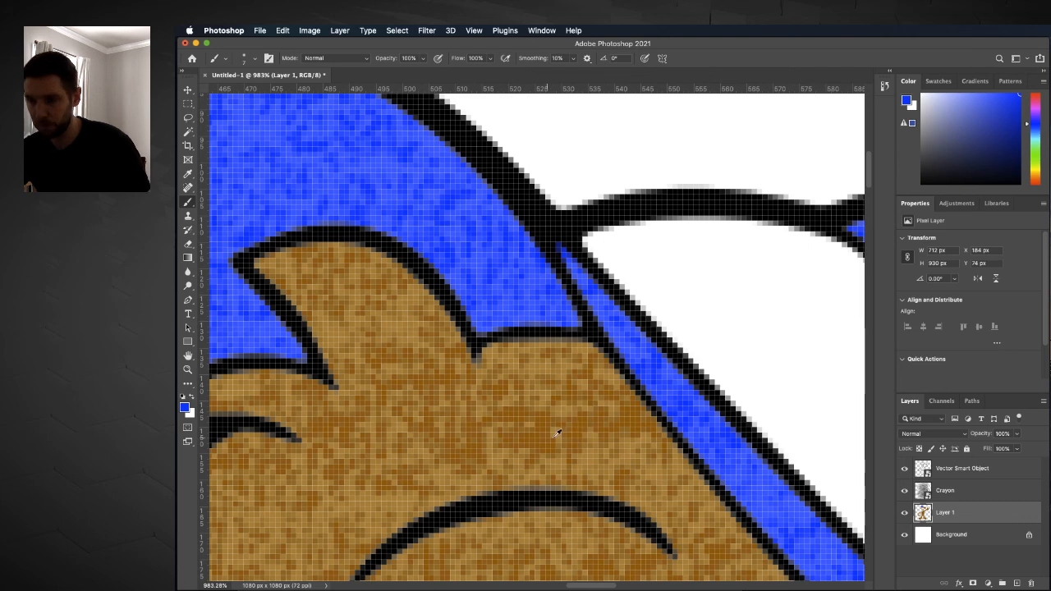
scroll(575, 443, down, 10)
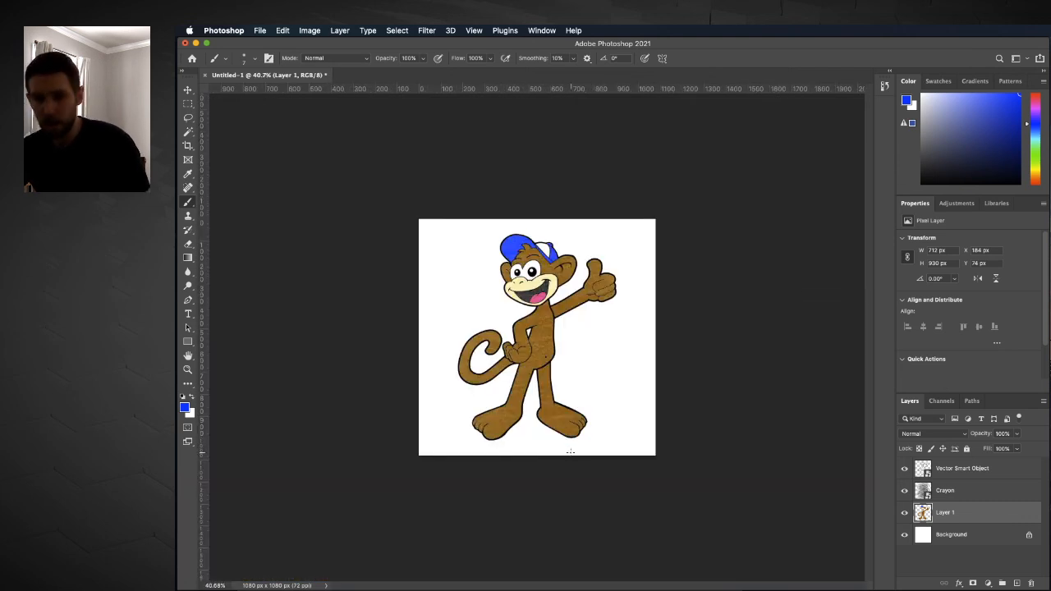